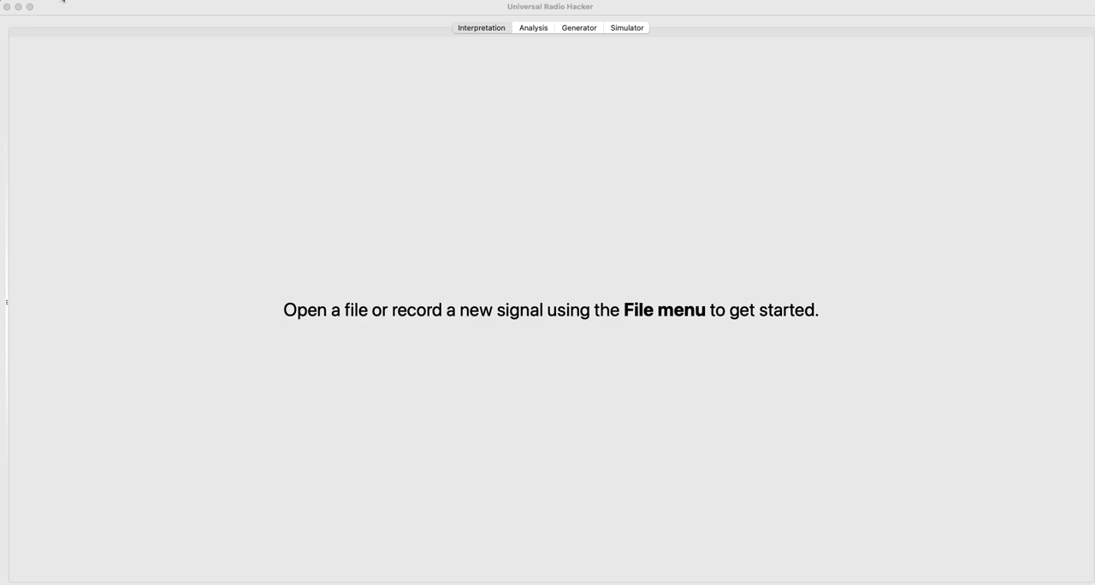
# Open the Spectrum Analyzer, choose RTL-SDR as the device and refresh the device identifier.
pyautogui.click(57, 103)
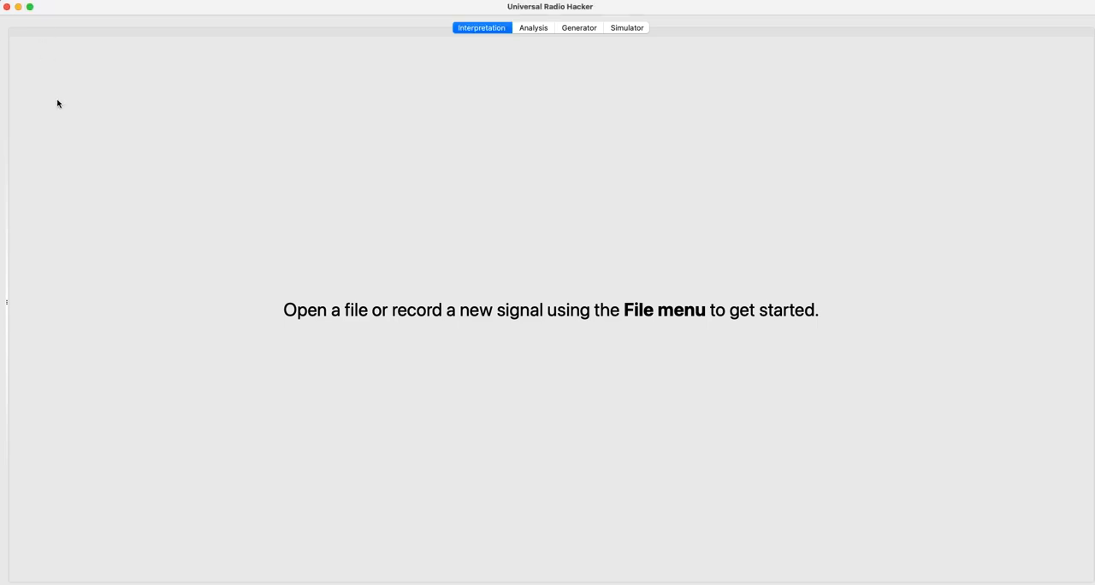
pyautogui.click(61, 4)
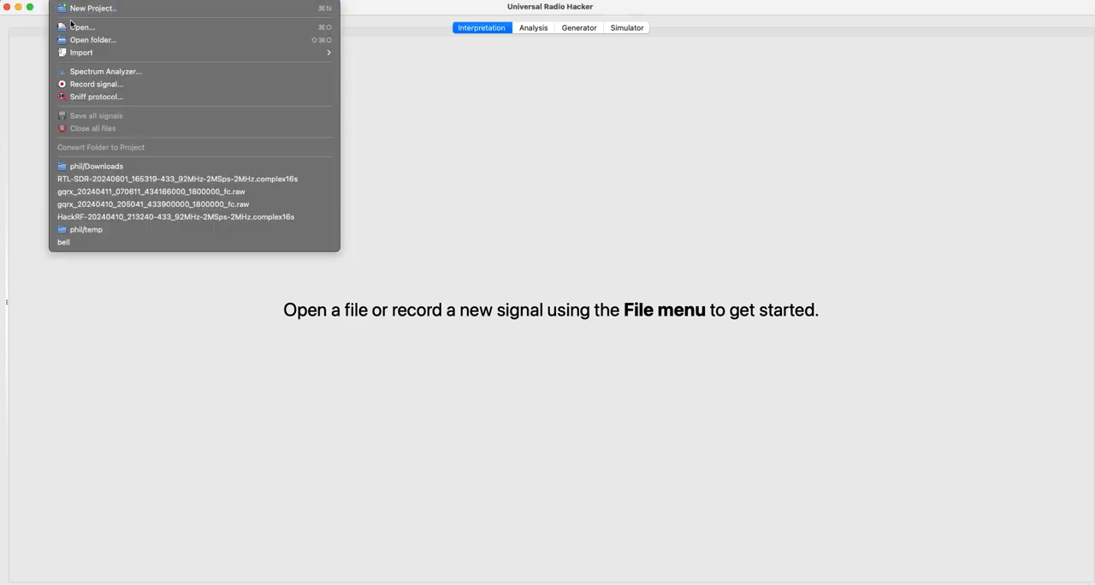
pyautogui.click(93, 72)
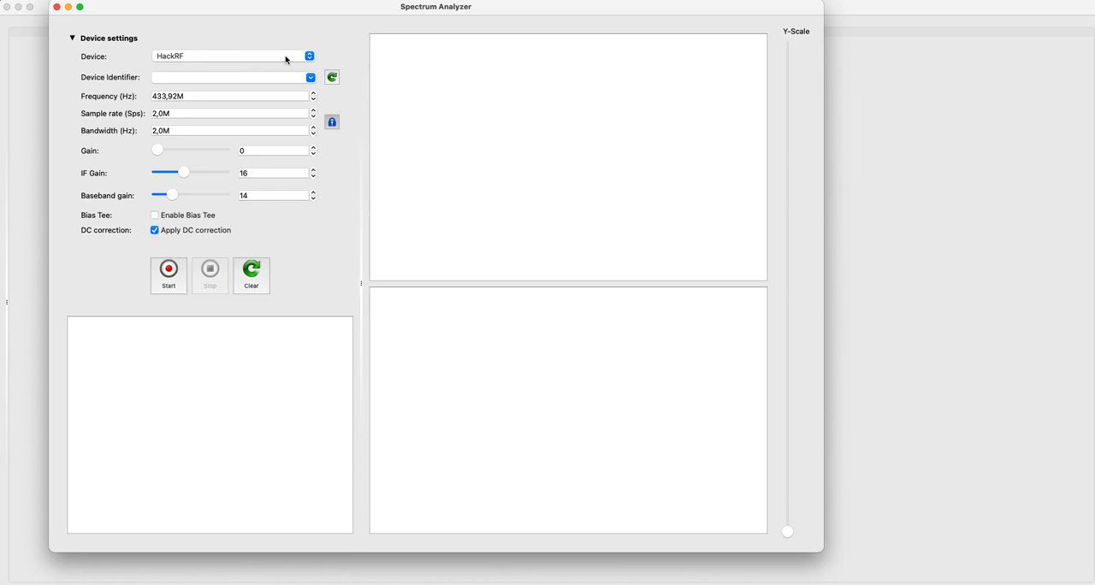
pyautogui.click(200, 56)
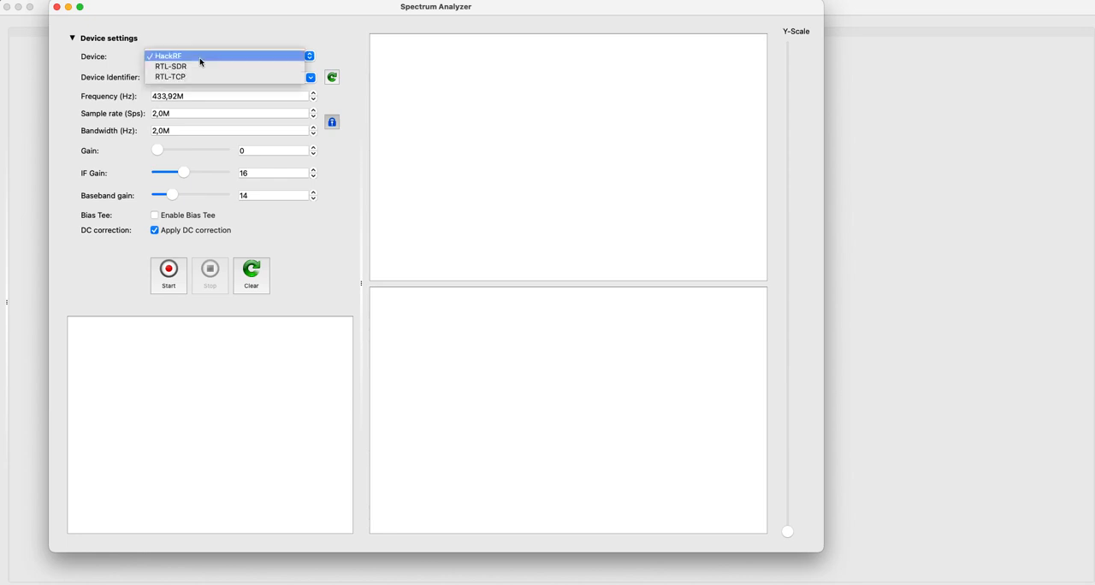
pyautogui.click(185, 66)
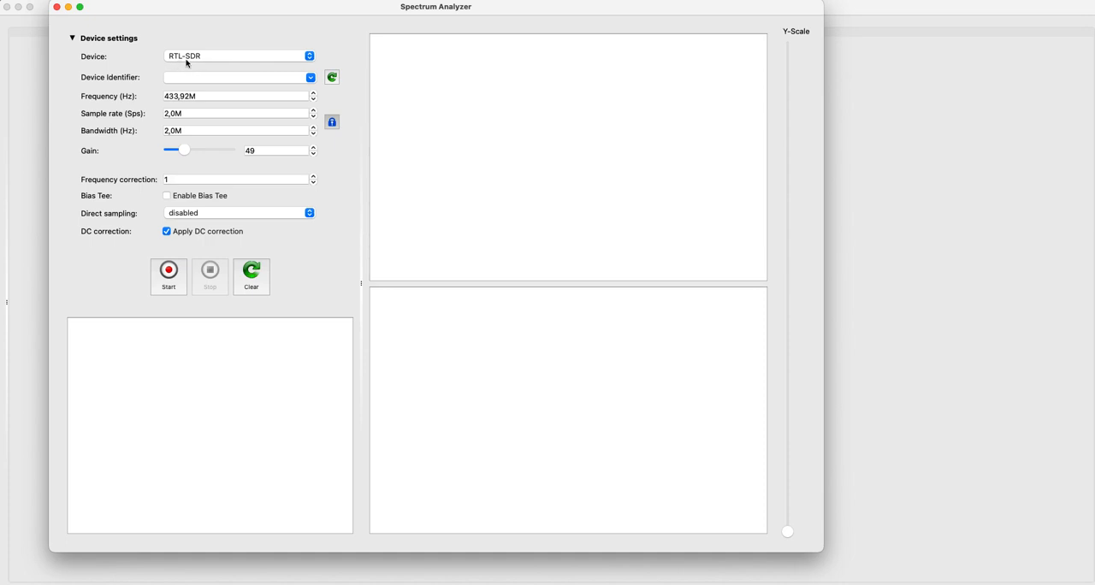
pyautogui.click(327, 79)
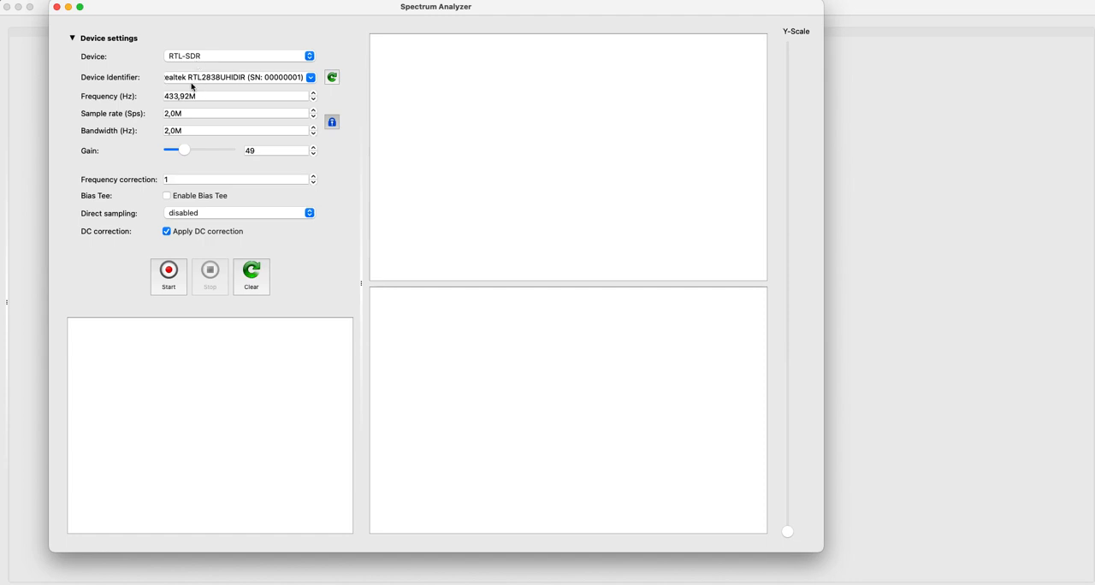
# Run the spectrum analyzer at 433.92 MHz to examine the transmitter's activity, stop it and close its window.
pyautogui.moveTo(190, 85)
pyautogui.click(172, 278)
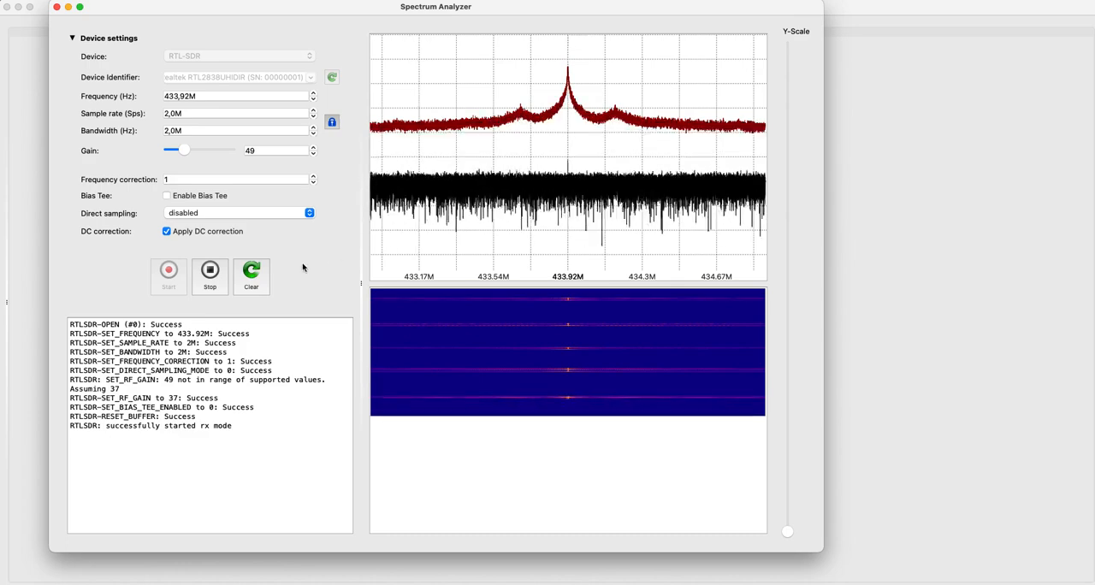
pyautogui.click(210, 274)
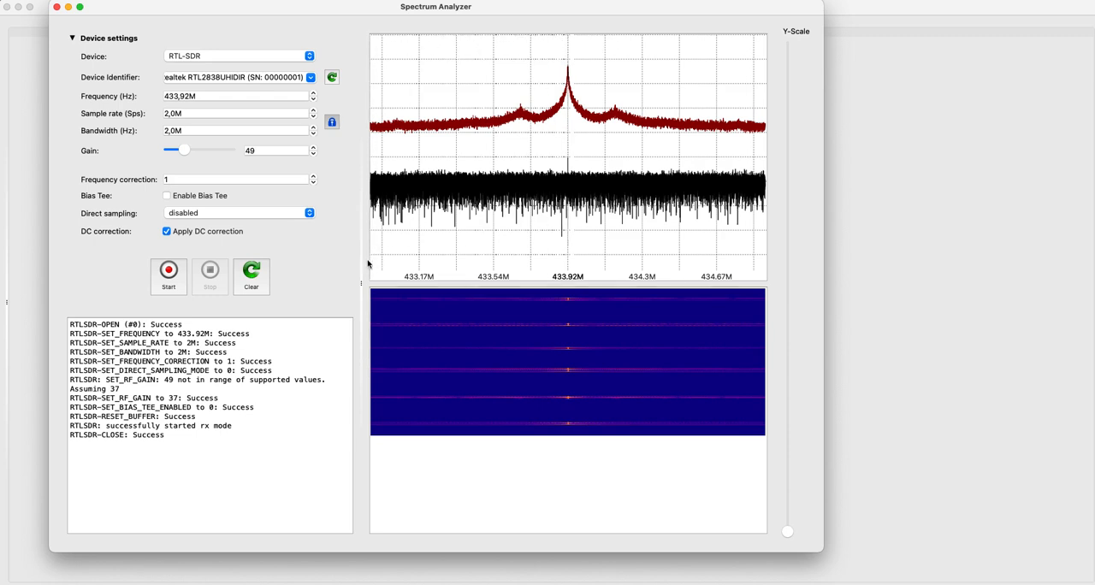
pyautogui.click(56, 6)
# Open the signal recorder, refresh the RTL-SDR device identifier and record about 1.8 seconds of signal at 433.92 MHz.
pyautogui.click(37, 0)
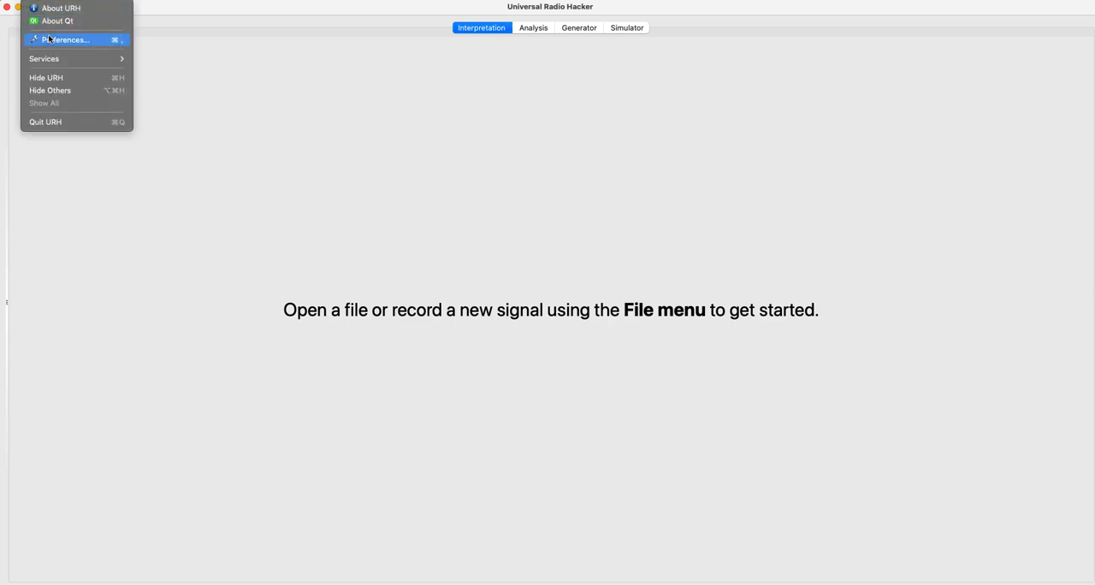
pyautogui.moveTo(61, 0)
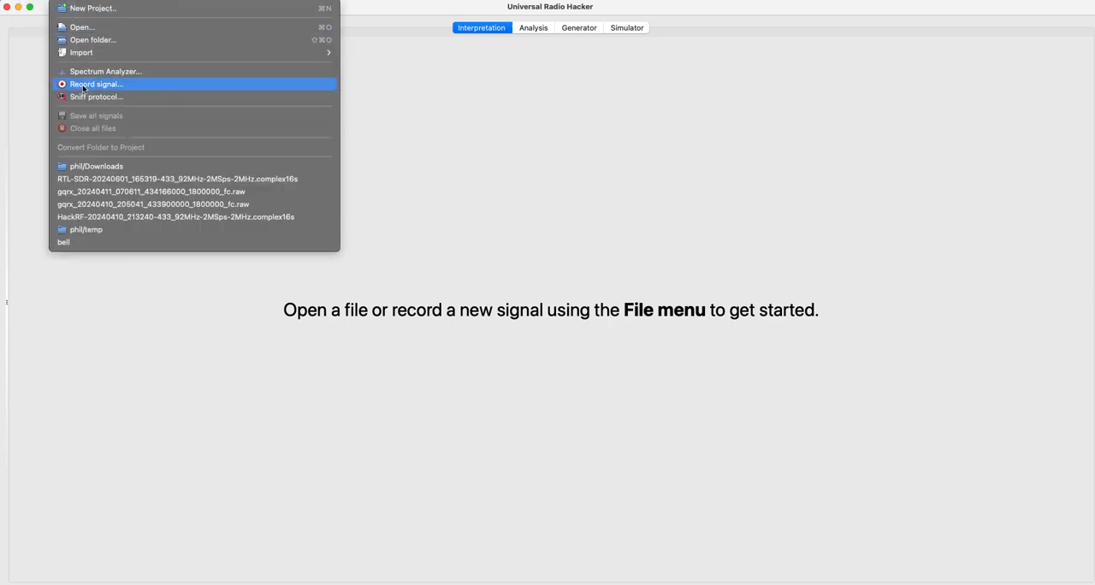
pyautogui.click(83, 86)
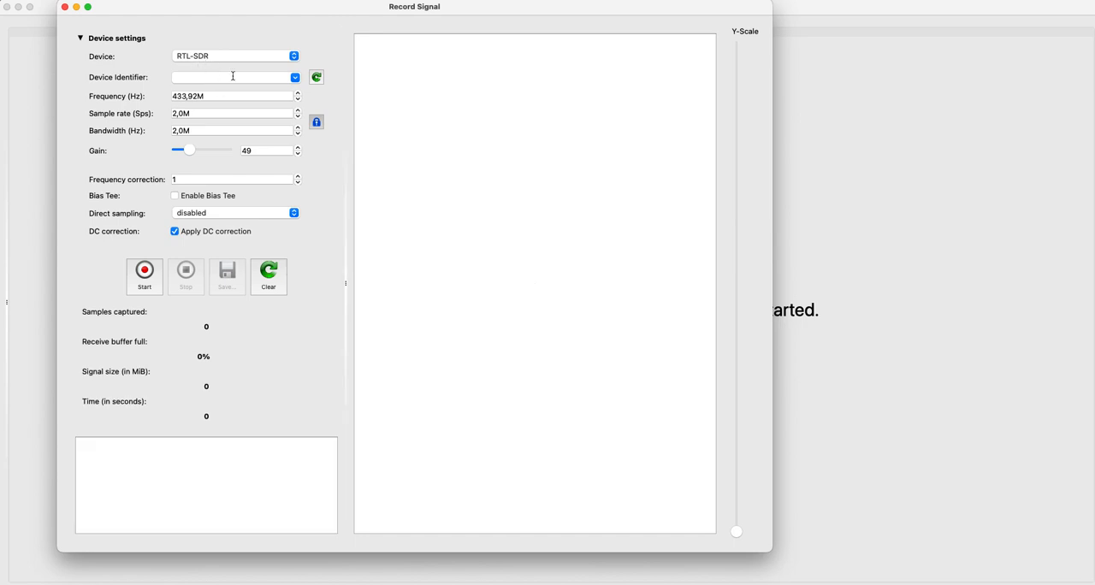
pyautogui.click(317, 78)
pyautogui.moveTo(199, 77)
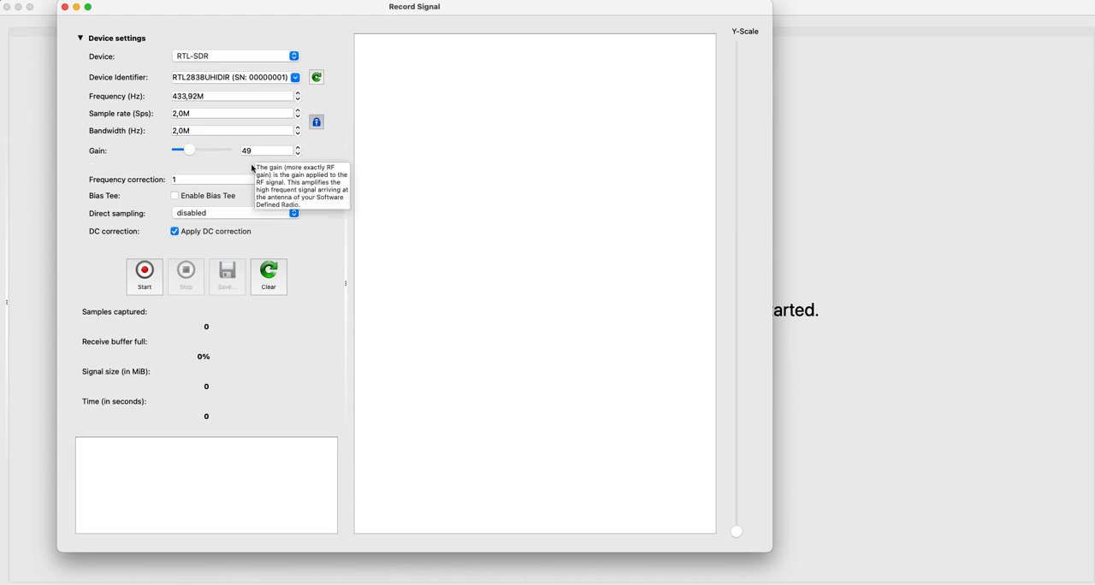
pyautogui.click(144, 281)
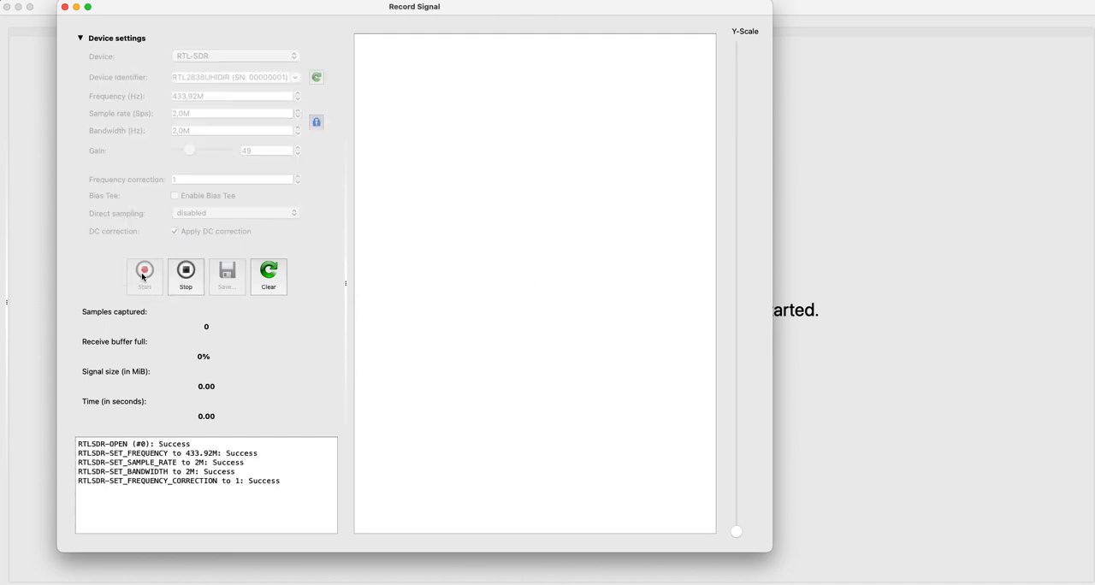
pyautogui.click(195, 280)
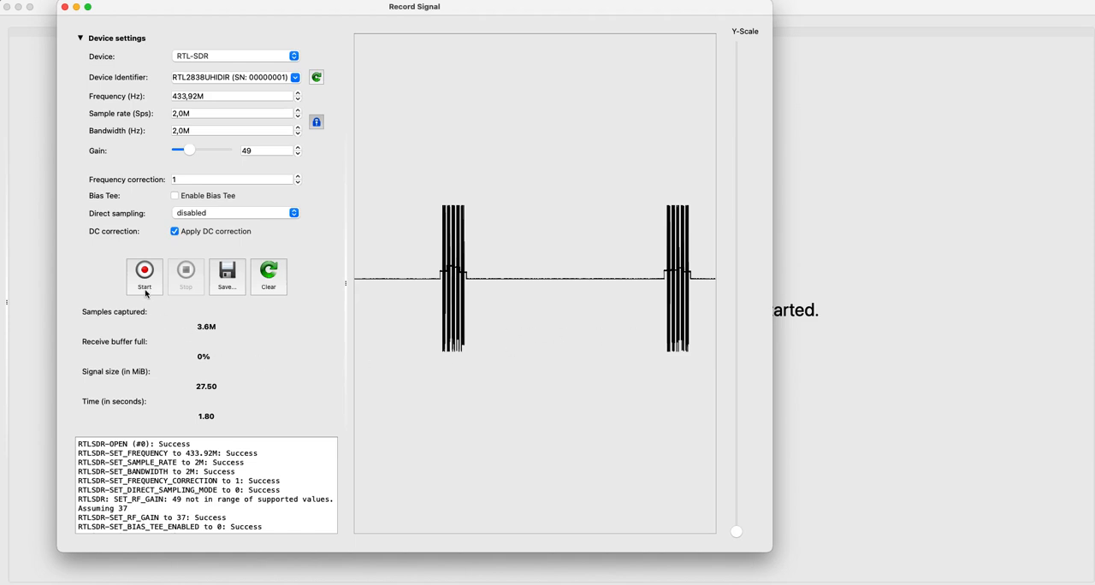
# Save the recorded signal as arduino in Complex16 signed format, replacing the existing arduino.complex16s file.
pyautogui.click(240, 276)
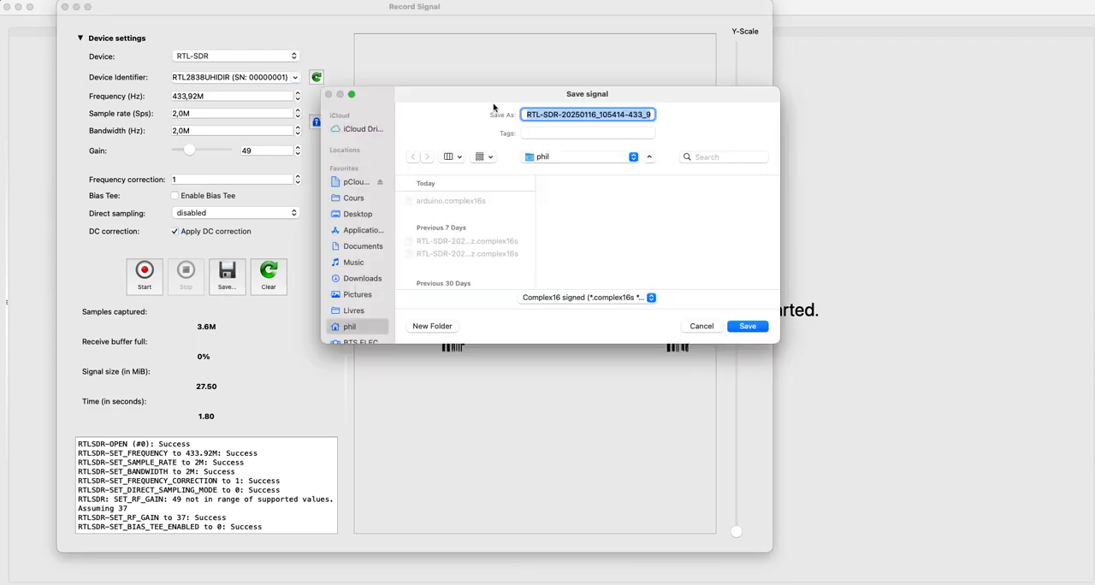
pyautogui.click(484, 200)
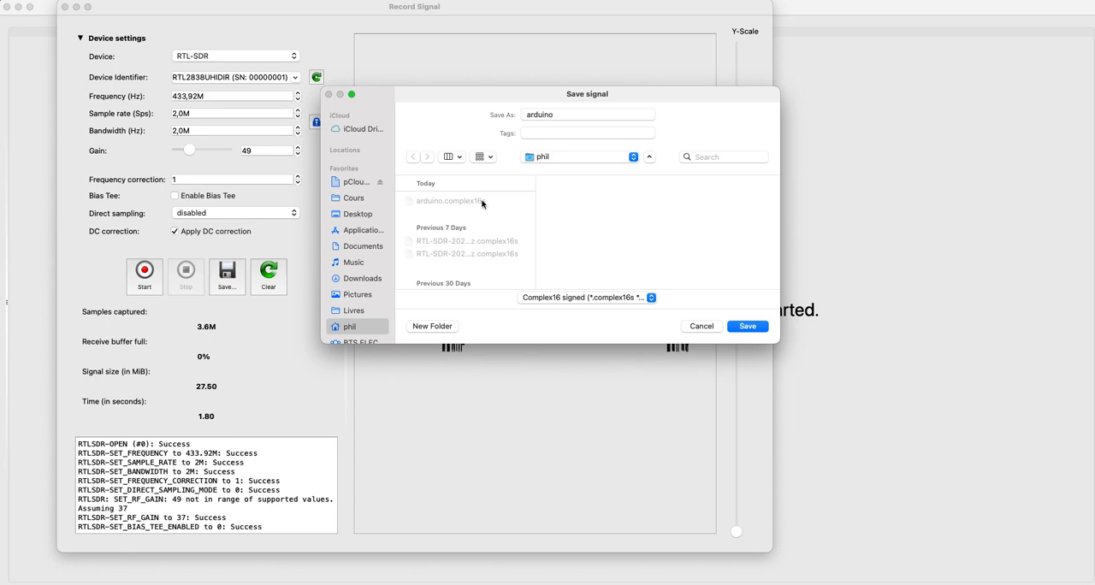
pyautogui.click(734, 327)
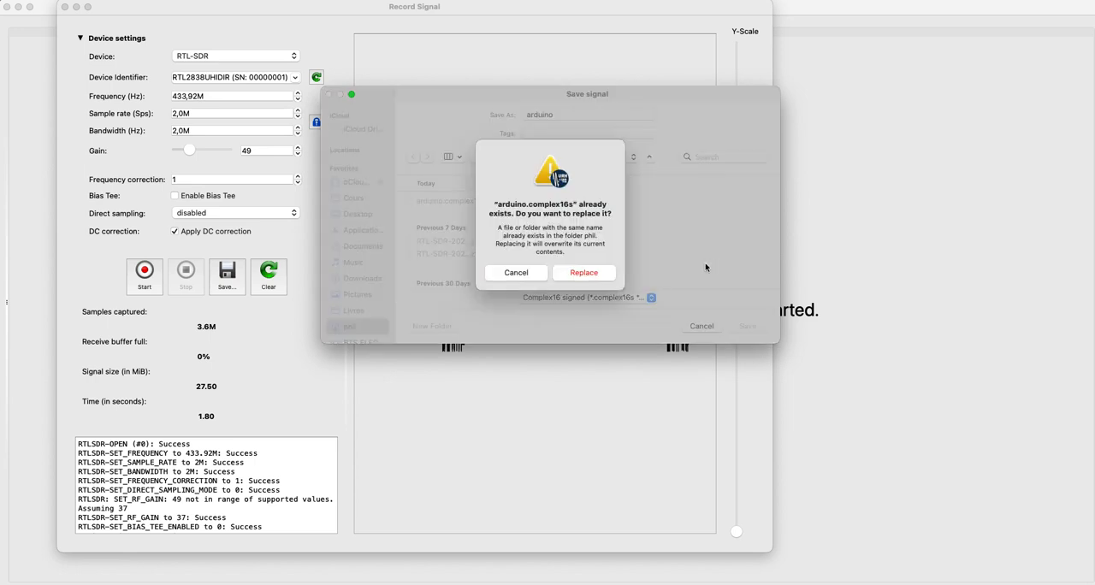
pyautogui.click(608, 273)
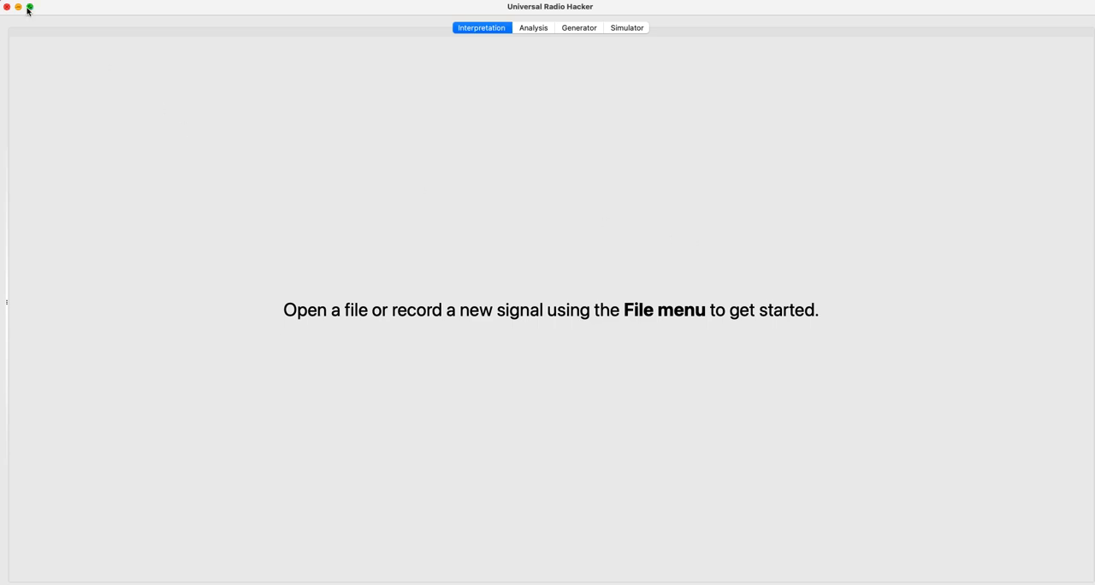
# Move the main window down to reach the Record Signal window behind it and close that recorder window.
pyautogui.moveTo(65, 9)
pyautogui.mouseDown()
pyautogui.moveTo(91, 57)
pyautogui.moveTo(74, 27)
pyautogui.mouseUp()
pyautogui.click(125, 12)
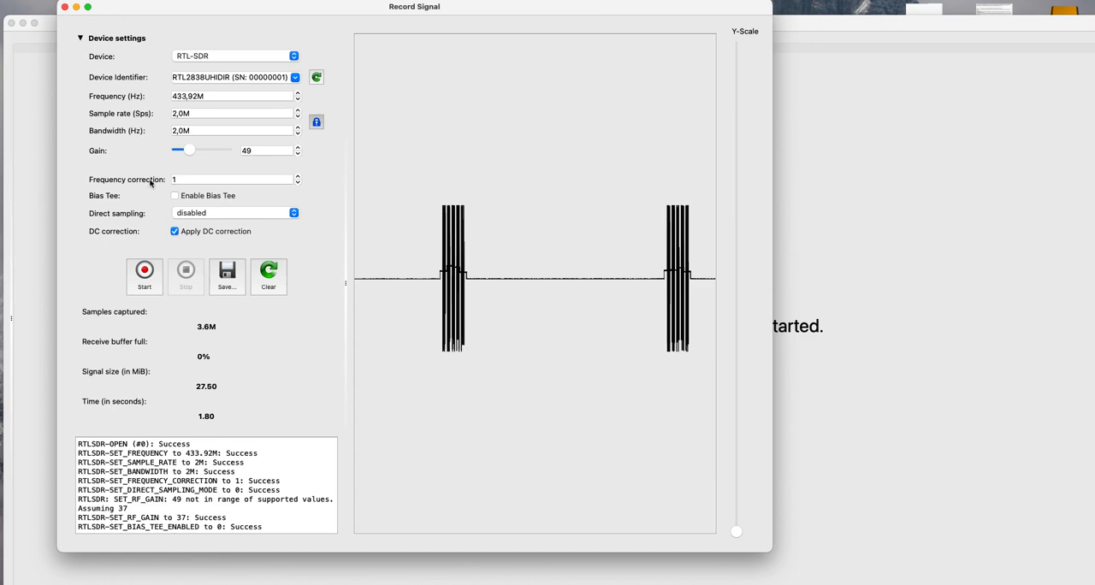
pyautogui.click(67, 7)
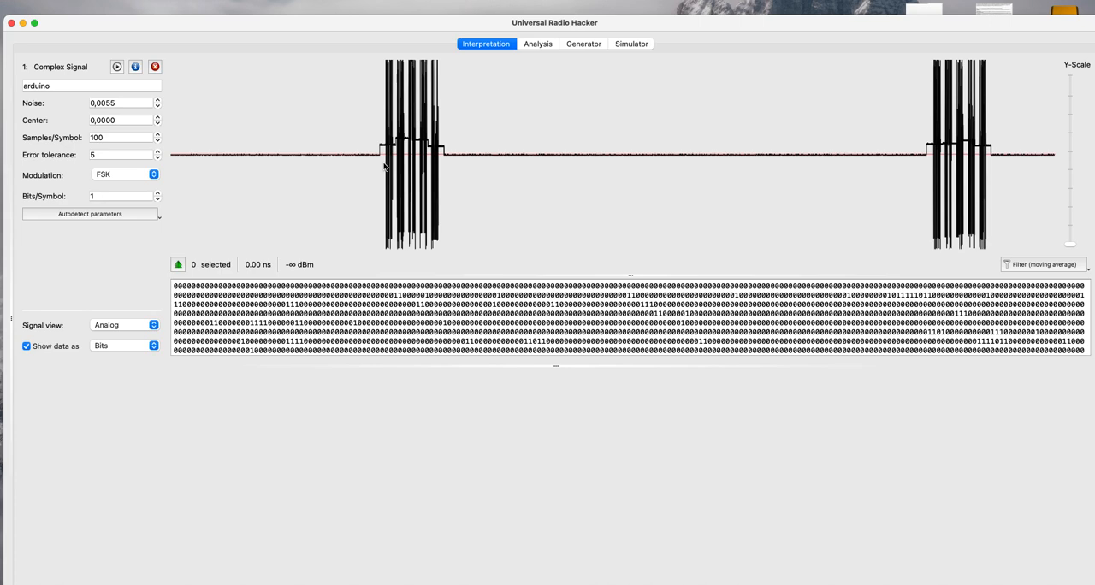
# Crop the arduino signal to its first burst group, a selection of about 124 ms.
pyautogui.scroll(1, 384, 166)
pyautogui.scroll(-1, 382, 167)
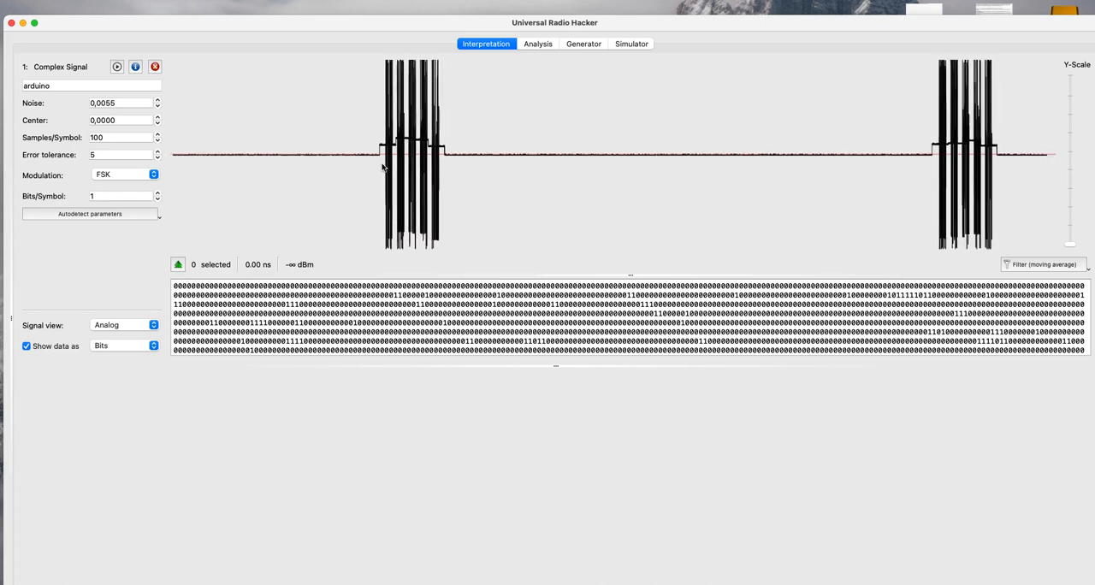
pyautogui.moveTo(382, 167); pyautogui.dragTo(443, 167)
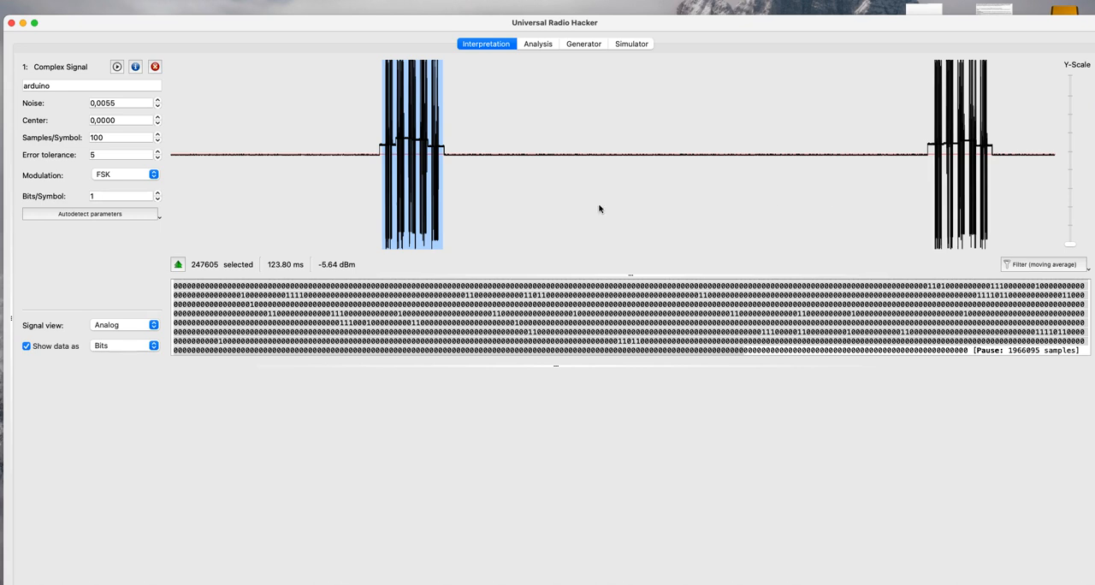
pyautogui.rightClick(425, 191)
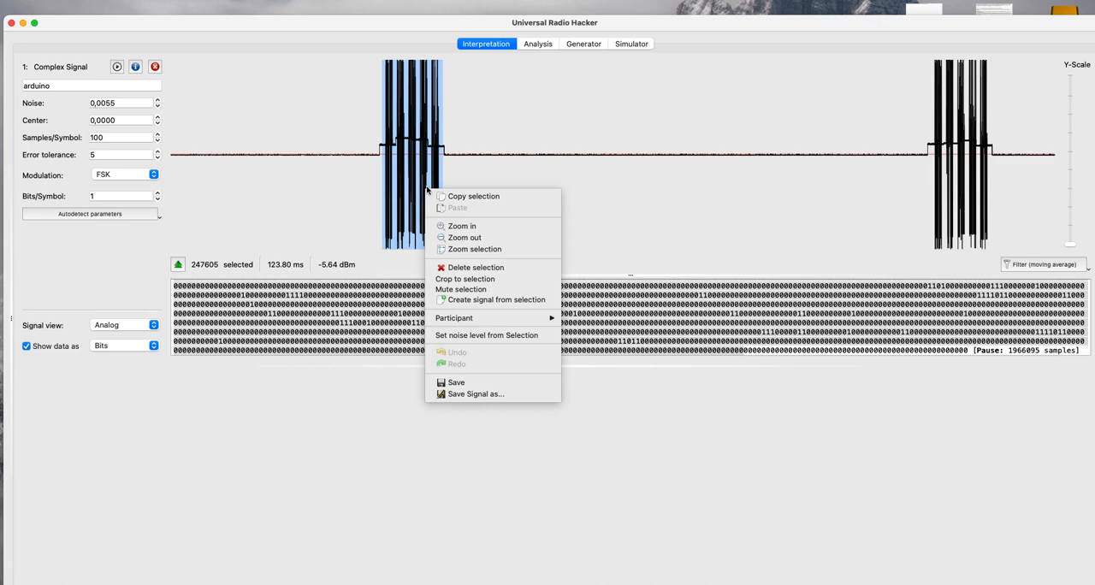
pyautogui.click(459, 280)
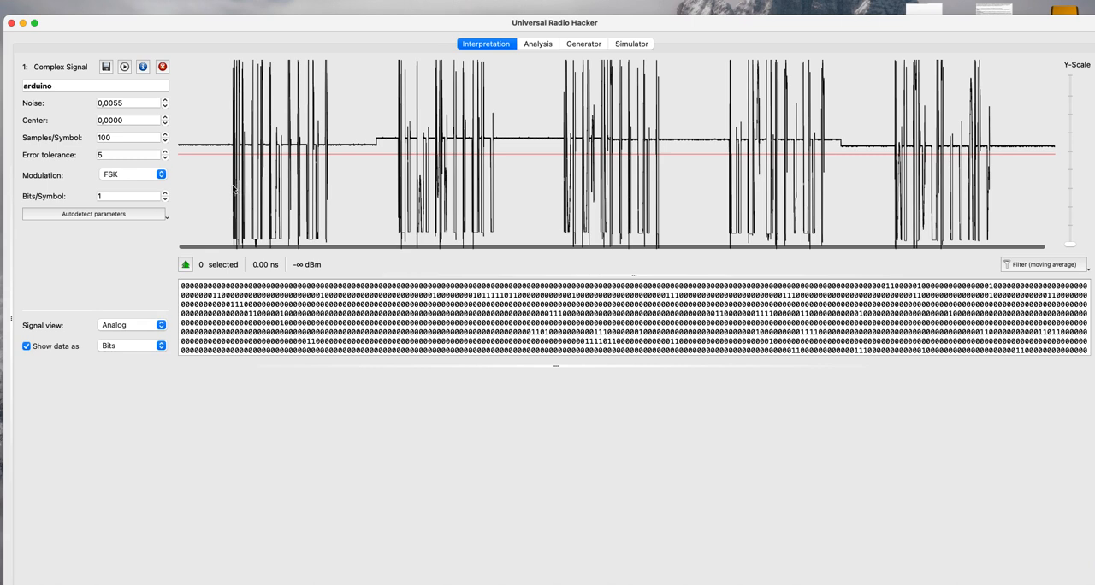
# Crop the signal further to the first of the five repeated frames, a selection of about 14 ms.
pyautogui.moveTo(233, 188); pyautogui.dragTo(332, 190)
pyautogui.rightClick(289, 183)
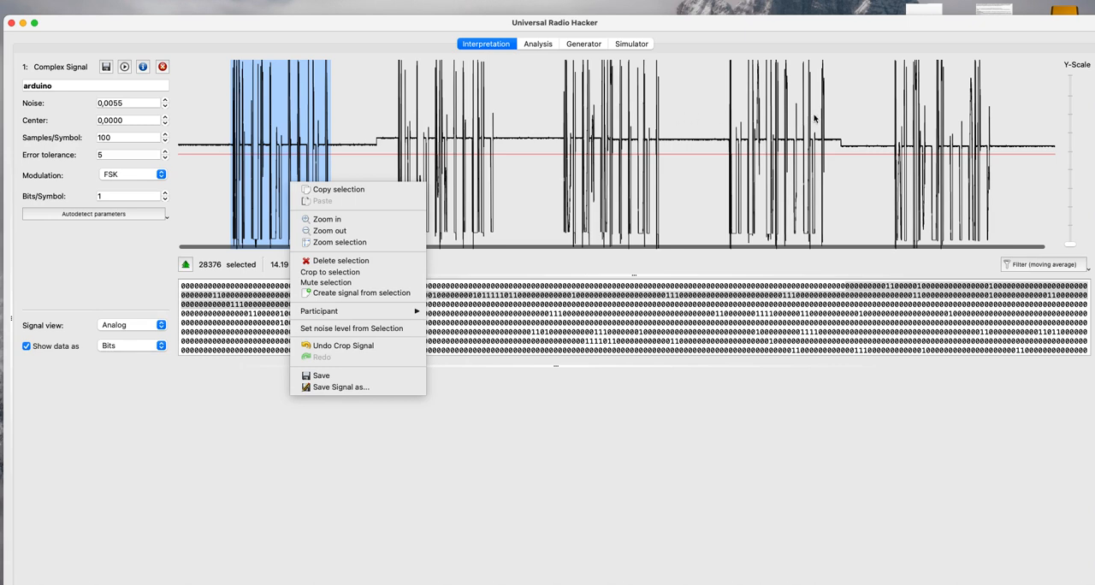
pyautogui.click(329, 272)
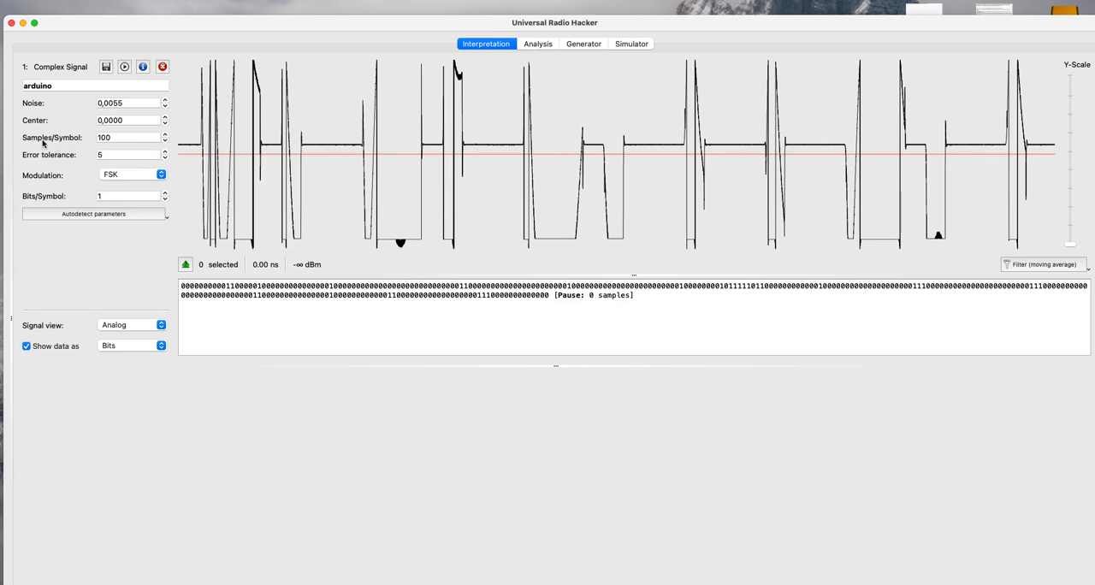
# Set the signal's samples per symbol to 2000 and its modulation to ASK.
pyautogui.doubleClick(104, 138)
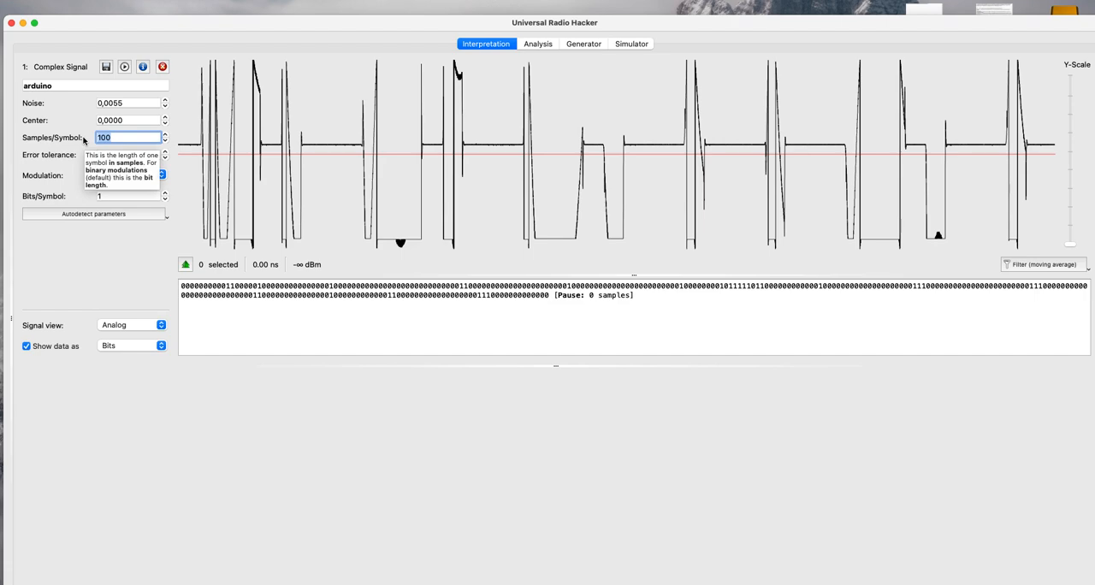
pyautogui.write('2000')
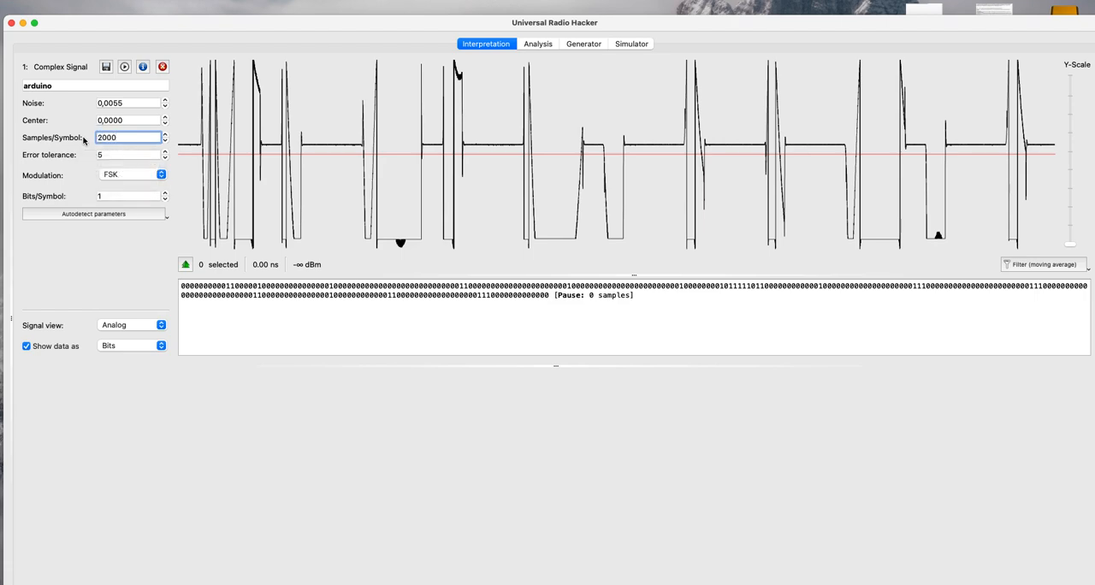
pyautogui.click(123, 175)
pyautogui.click(118, 164)
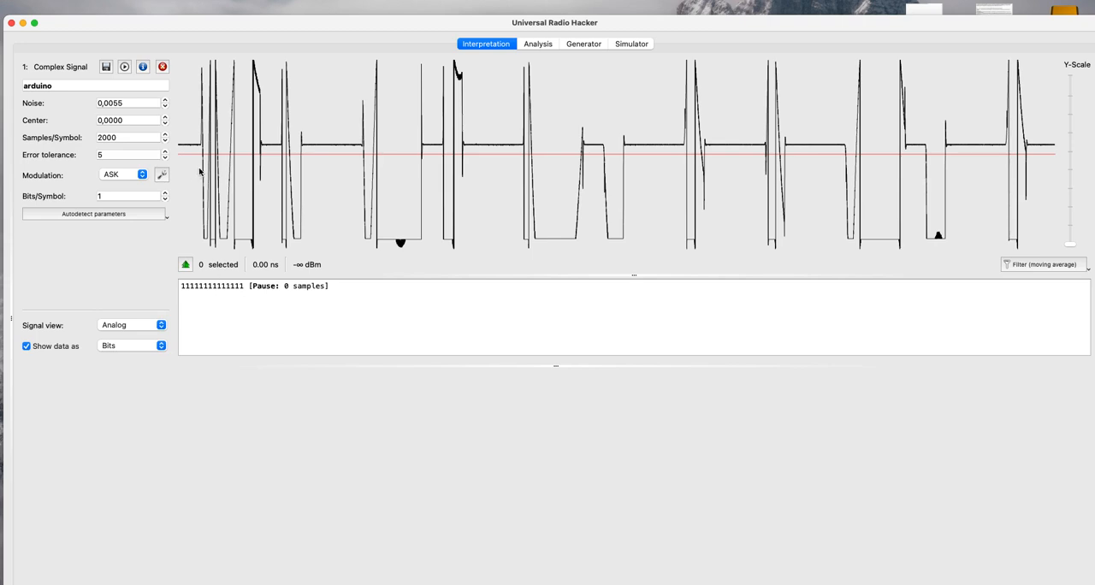
# Delete the idle section of about 362 µs before the first pulse of the signal.
pyautogui.scroll(2, 200, 172)
pyautogui.scroll(-2, 200, 172)
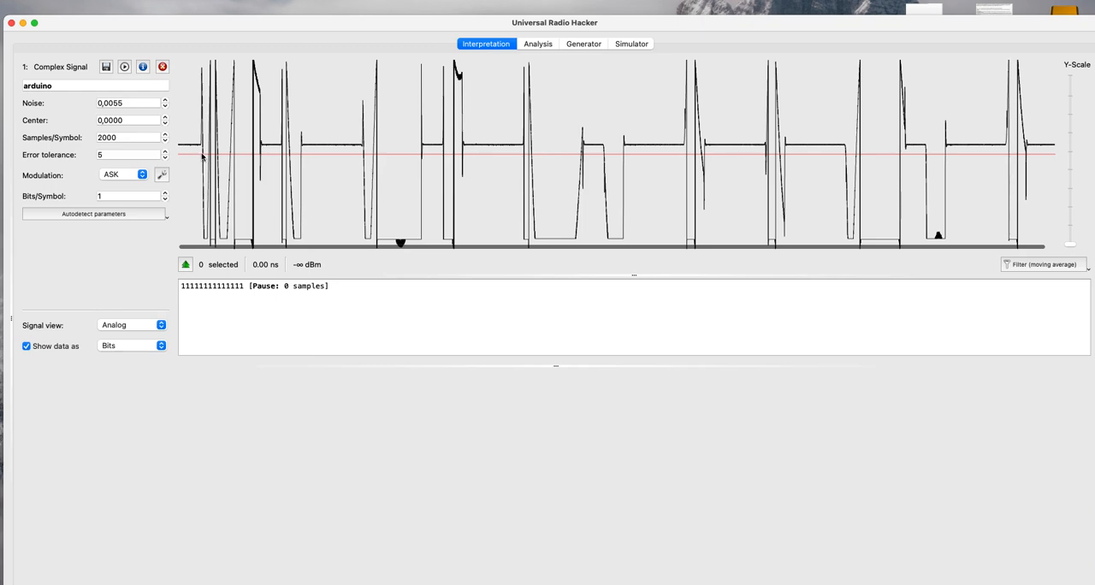
pyautogui.moveTo(201, 149); pyautogui.dragTo(179, 149)
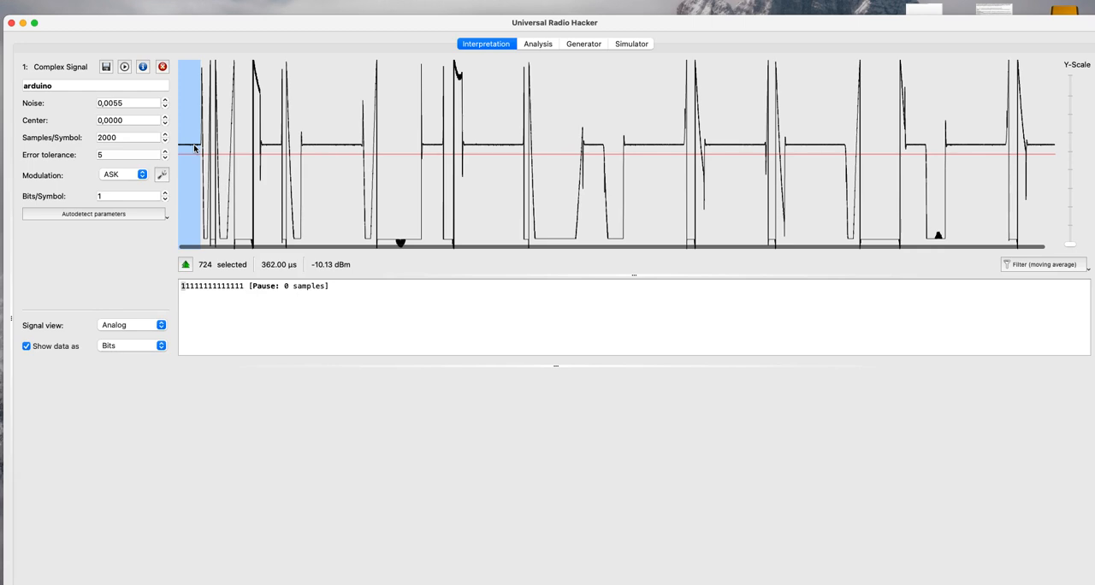
pyautogui.rightClick(194, 148)
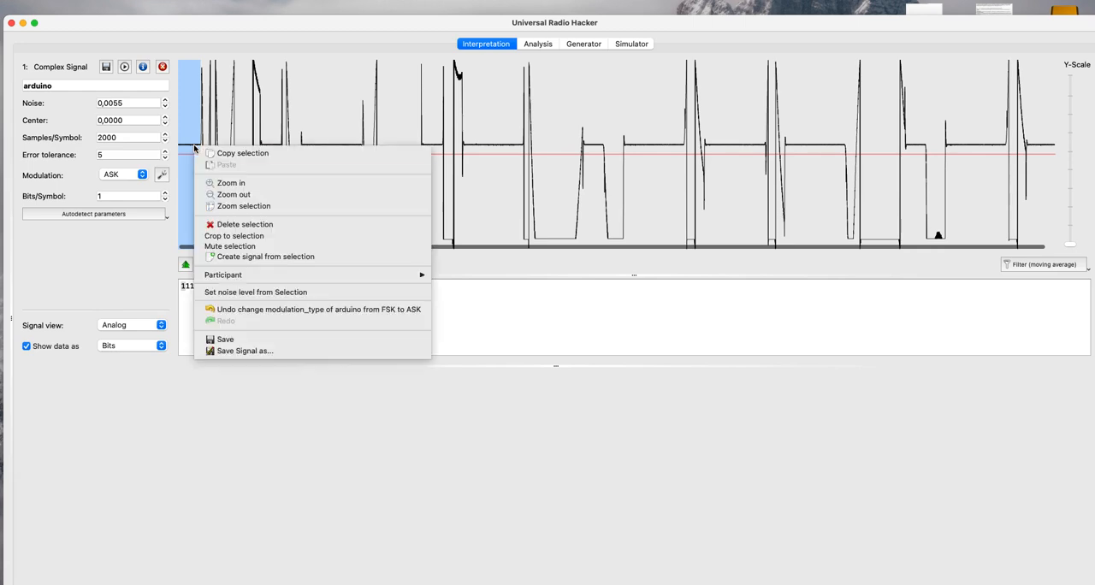
pyautogui.click(219, 225)
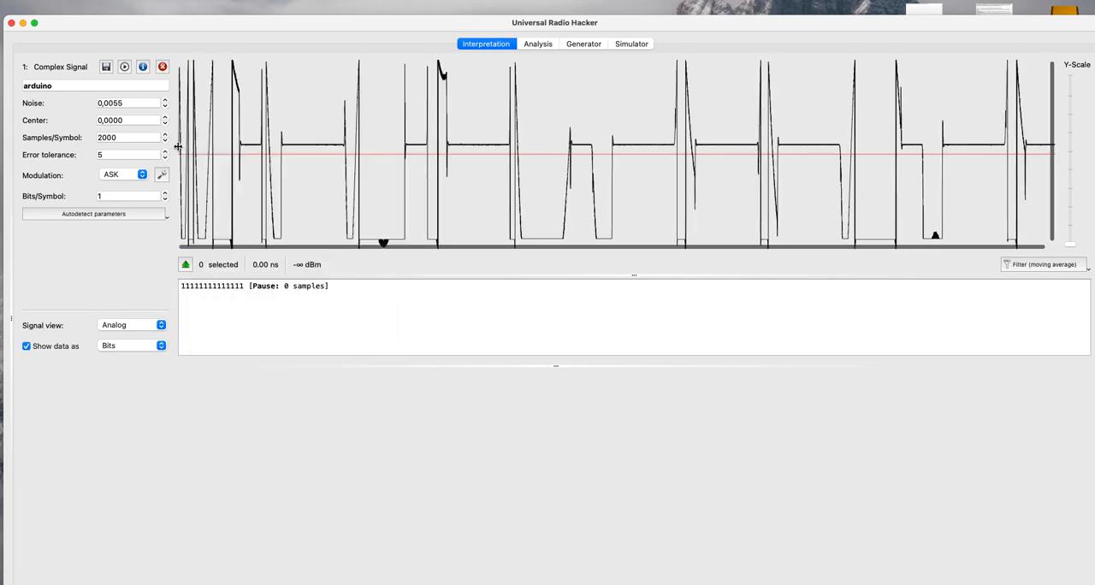
# Switch the arduino signal to the demodulated view and raise the center threshold above the low level, to 0,1576.
pyautogui.moveTo(178, 148); pyautogui.dragTo(213, 147)
pyautogui.click(134, 327)
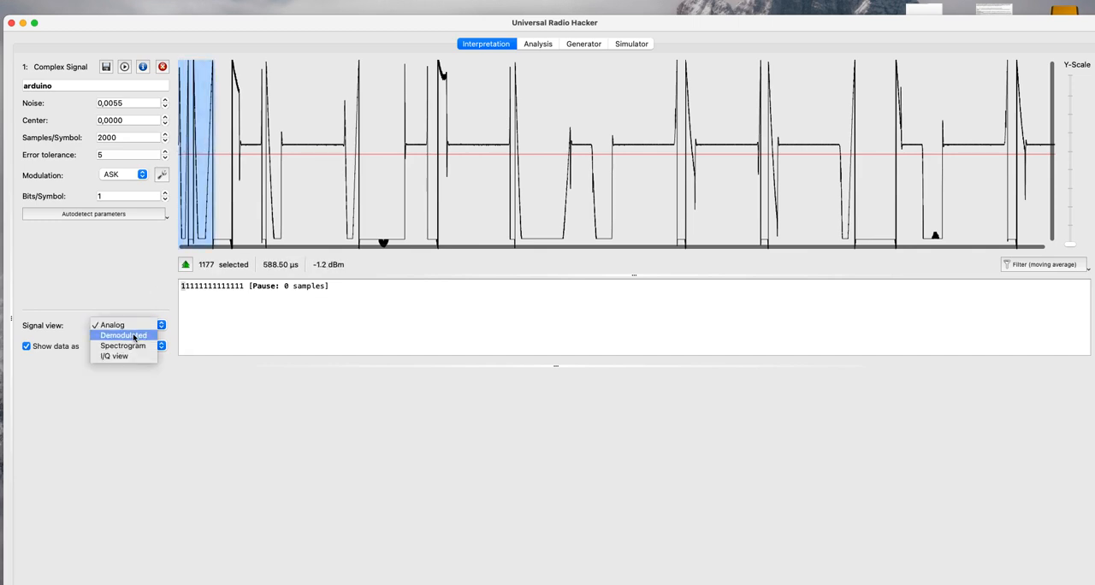
pyautogui.click(207, 260)
pyautogui.click(133, 325)
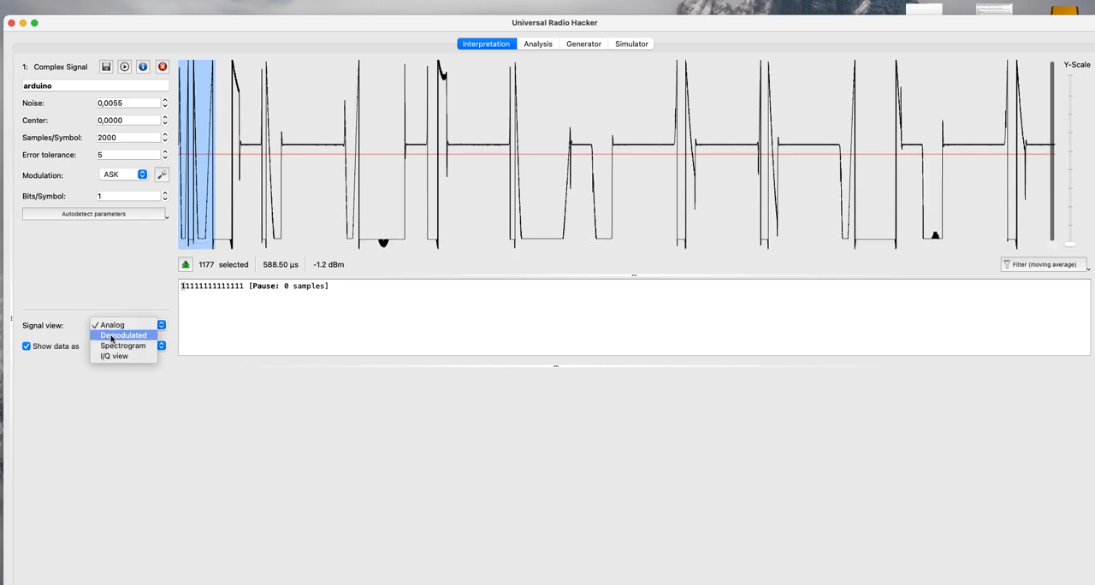
pyautogui.click(112, 335)
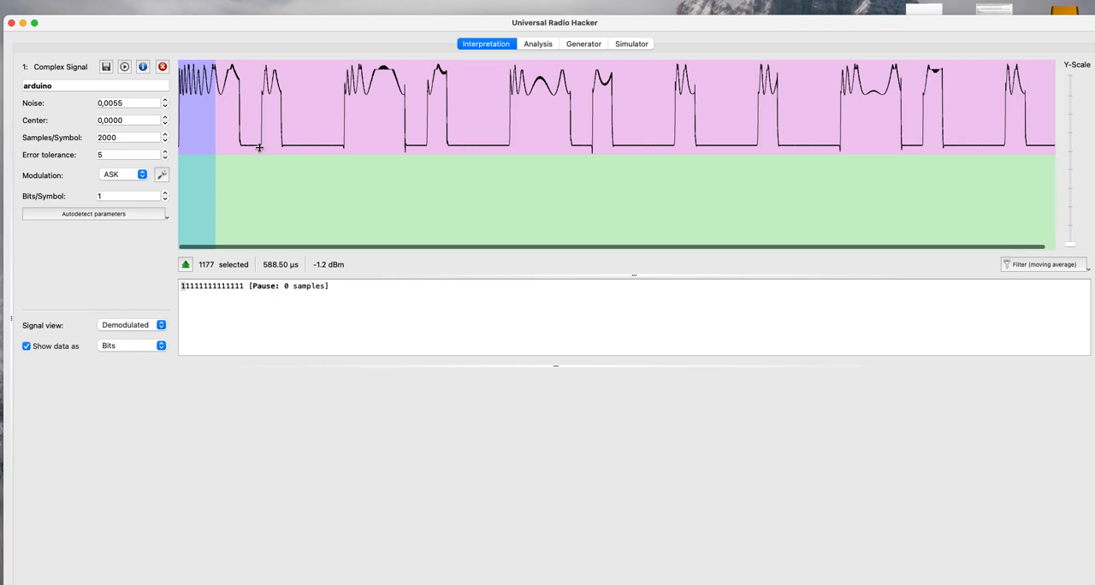
pyautogui.moveTo(183, 152); pyautogui.dragTo(205, 147)
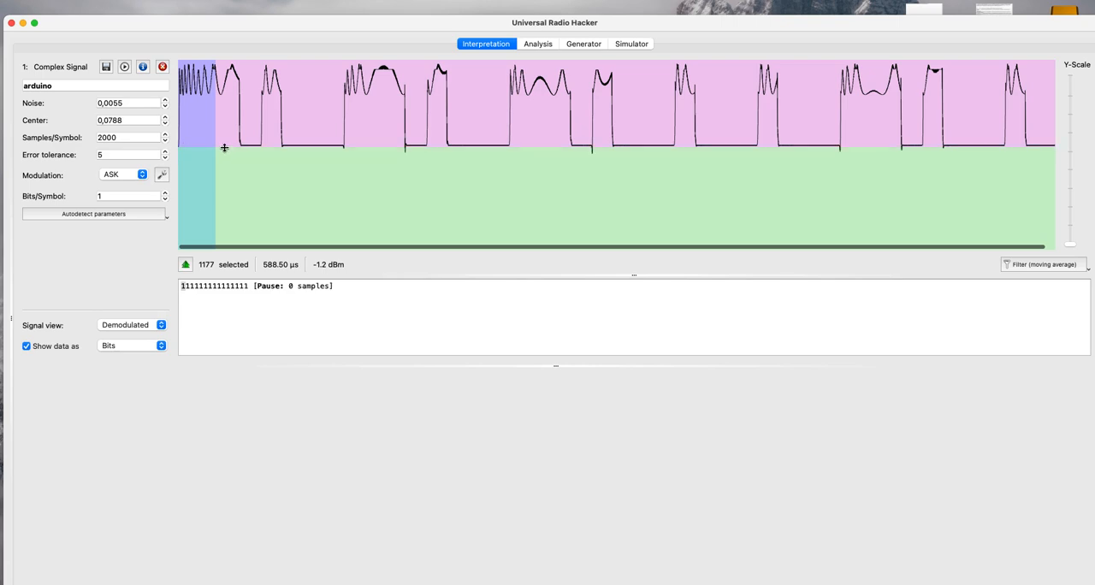
pyautogui.moveTo(224, 147); pyautogui.dragTo(227, 140)
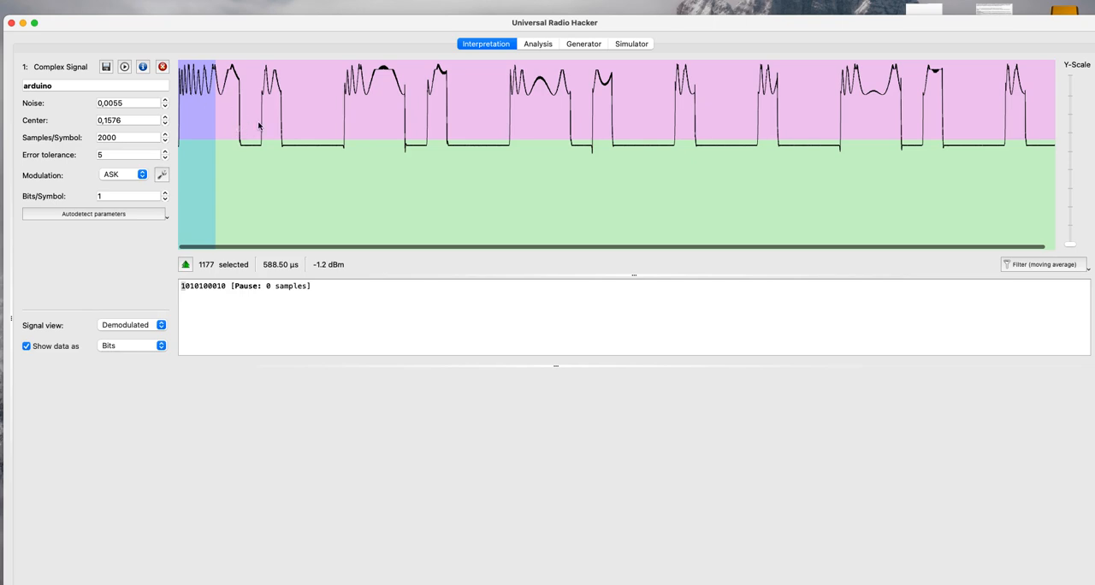
# Measure the first, second and third bit periods of the demodulated signal, each from one rising edge to the following one.
pyautogui.click(196, 120)
pyautogui.moveTo(261, 123); pyautogui.dragTo(178, 123)
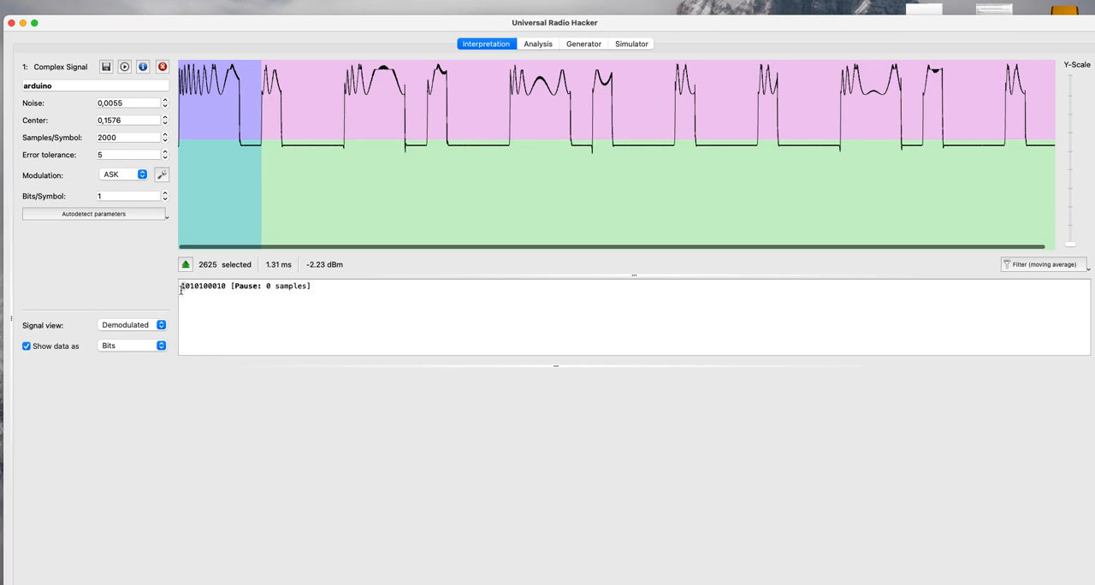
pyautogui.click(309, 117)
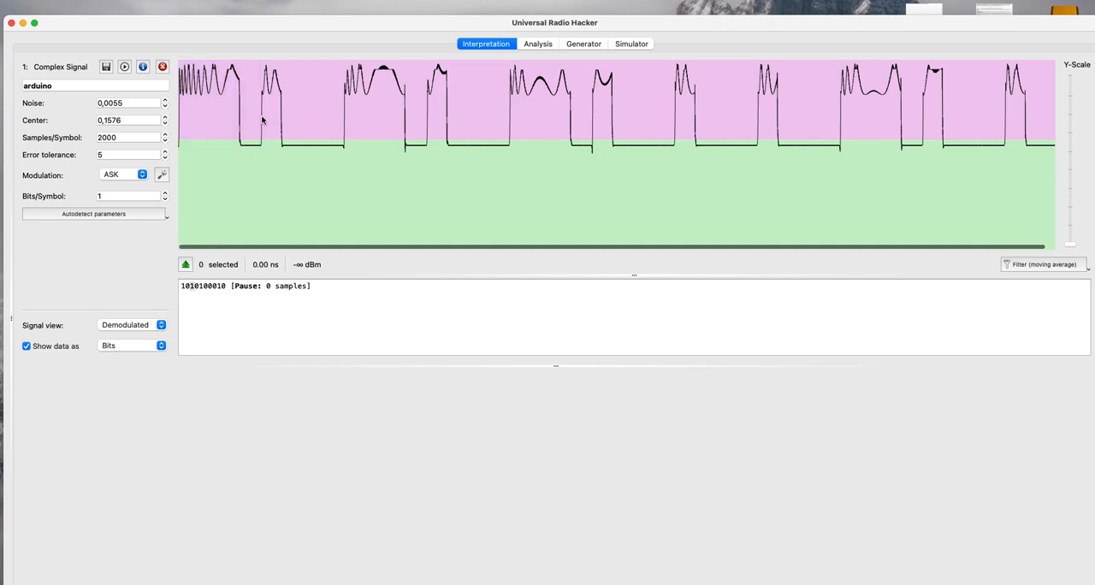
pyautogui.moveTo(262, 119); pyautogui.dragTo(344, 114)
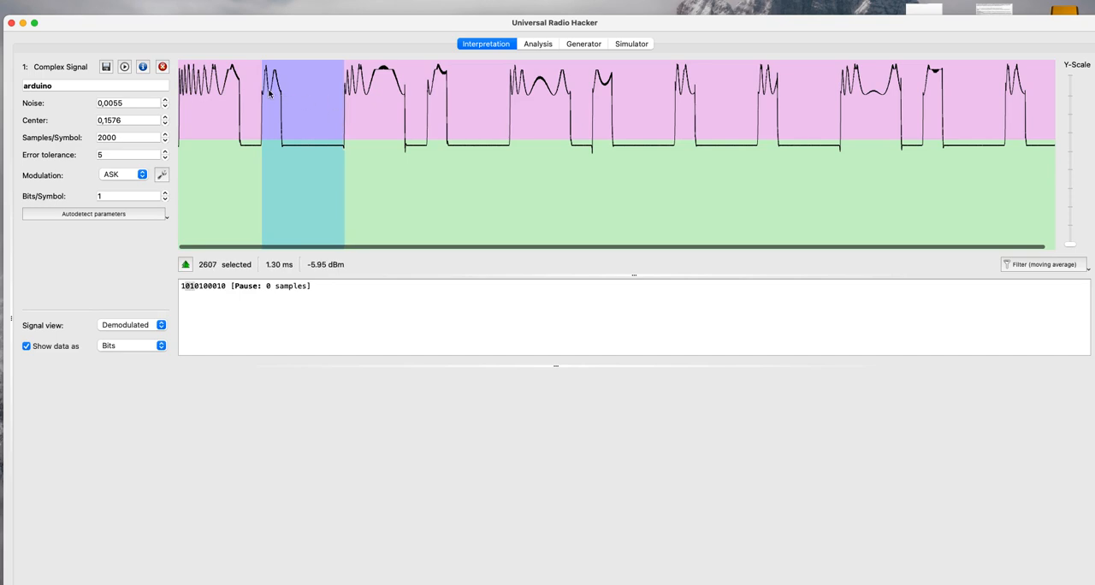
pyautogui.click(351, 107)
pyautogui.moveTo(344, 106); pyautogui.dragTo(427, 105)
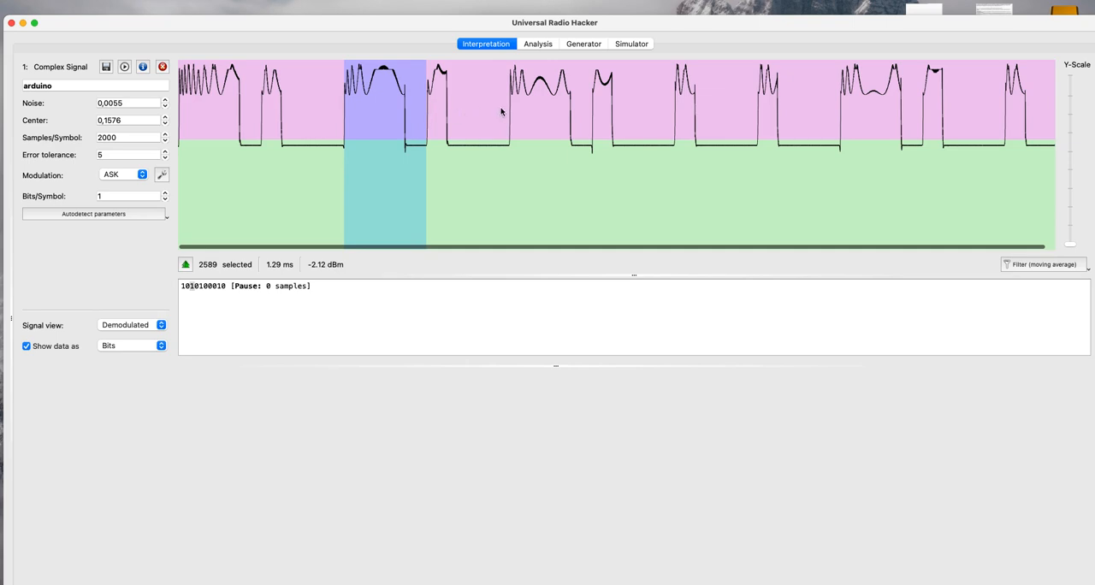
# Measure the fifth, eighth and ninth bit periods of the demodulated signal and raise the center threshold to 0,2364.
pyautogui.moveTo(512, 111); pyautogui.dragTo(588, 124)
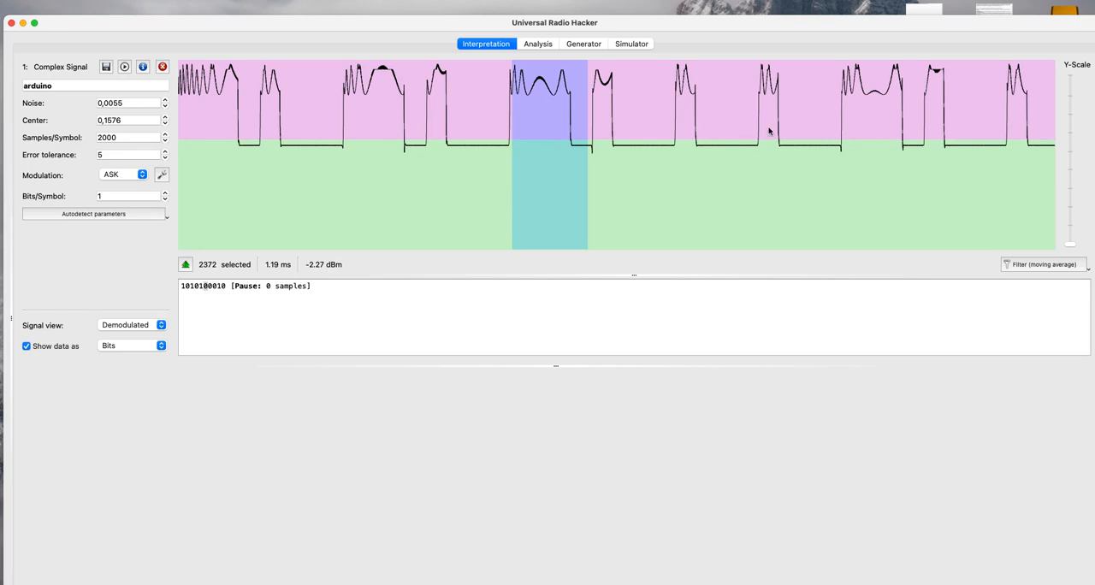
pyautogui.moveTo(759, 131); pyautogui.dragTo(842, 131)
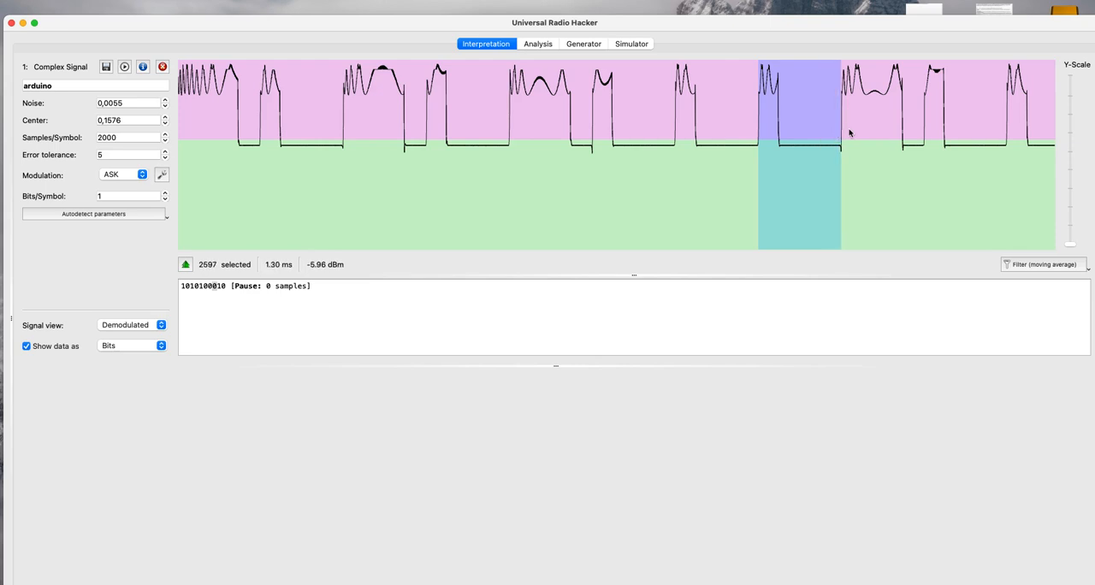
pyautogui.click(847, 133)
pyautogui.moveTo(844, 128); pyautogui.dragTo(930, 133)
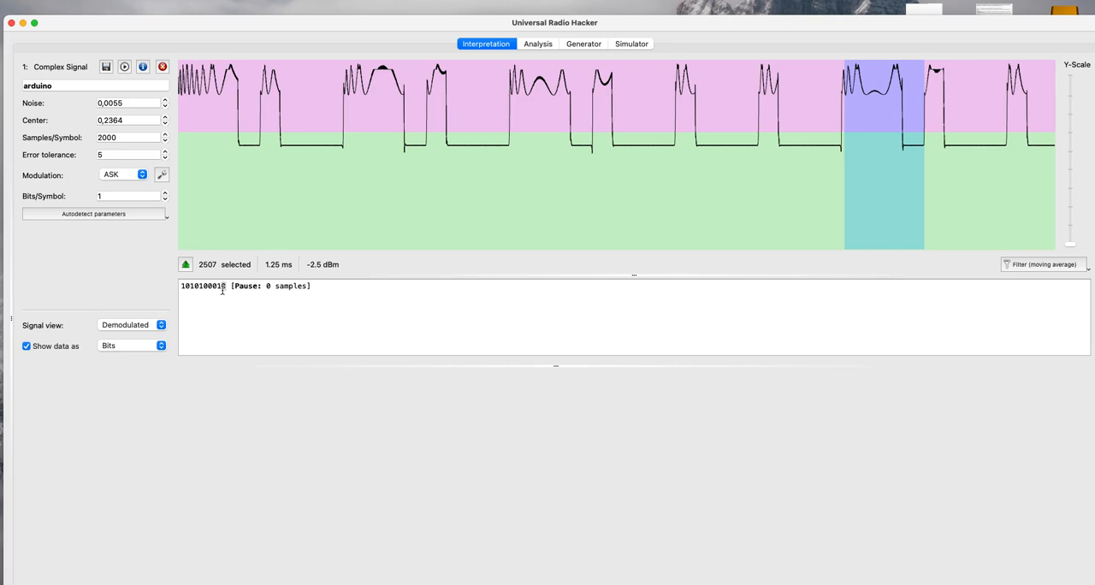
# Switch to the Arduino IDE, examine the bit string sent by mySwitch.send in the sketch's loop, and return to Universal Radio Hacker.
pyautogui.moveTo(31, 341)
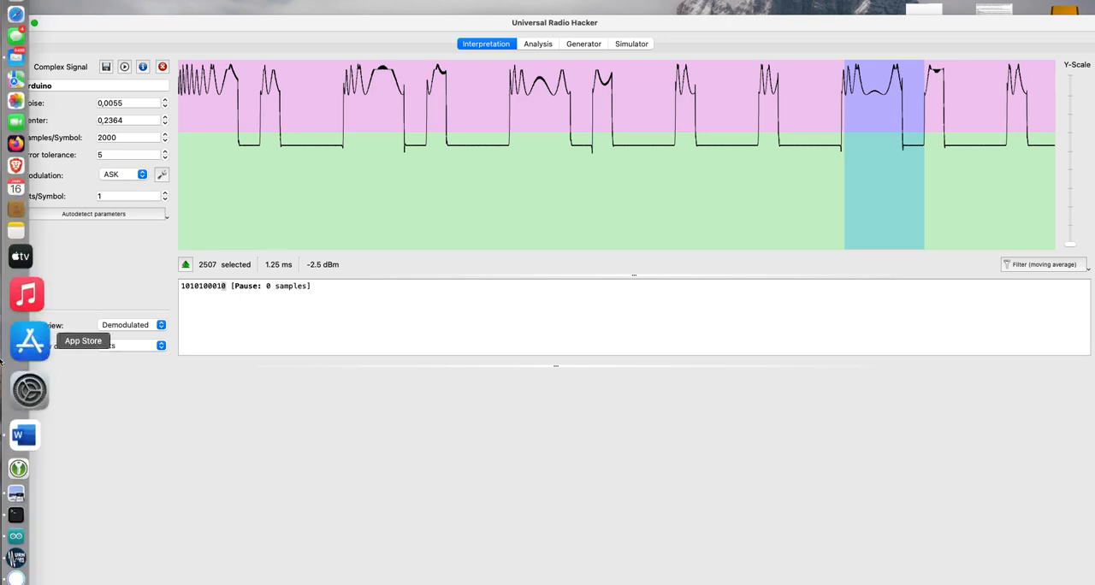
pyautogui.click(29, 484)
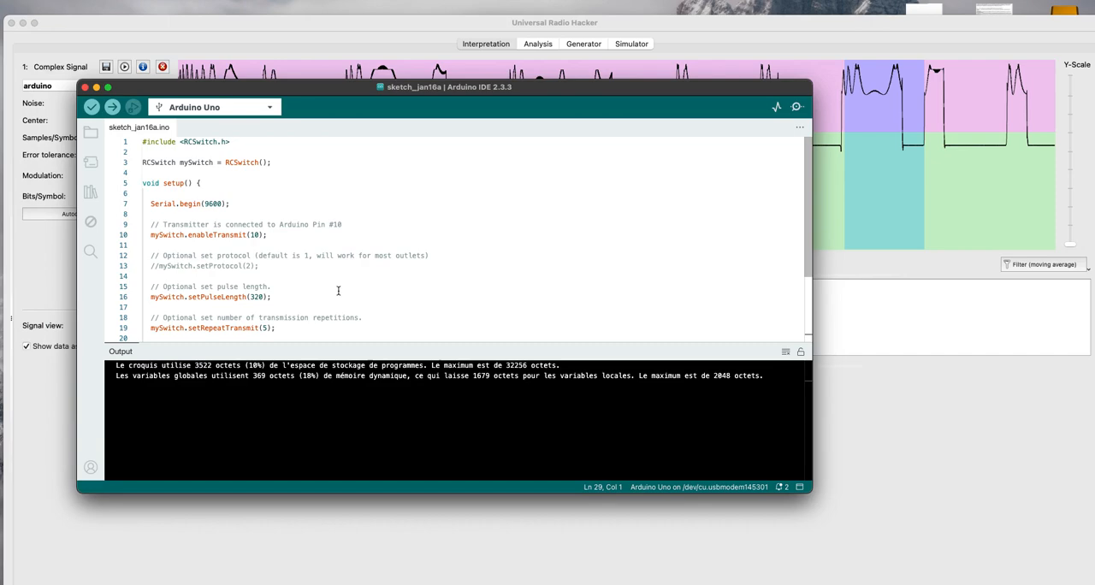
pyautogui.scroll(-4, 338, 291)
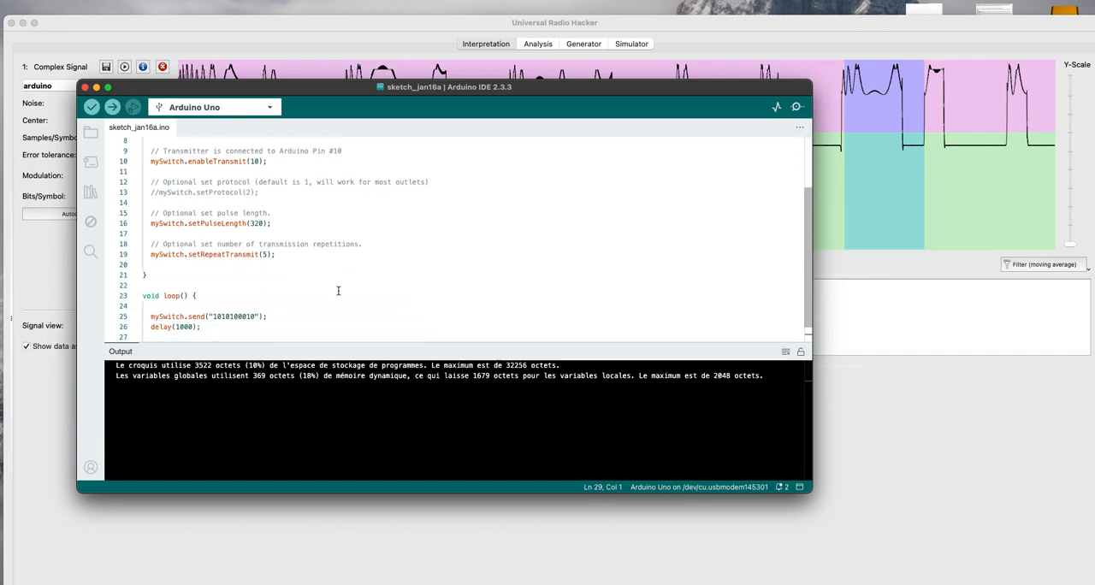
pyautogui.scroll(-1, 338, 291)
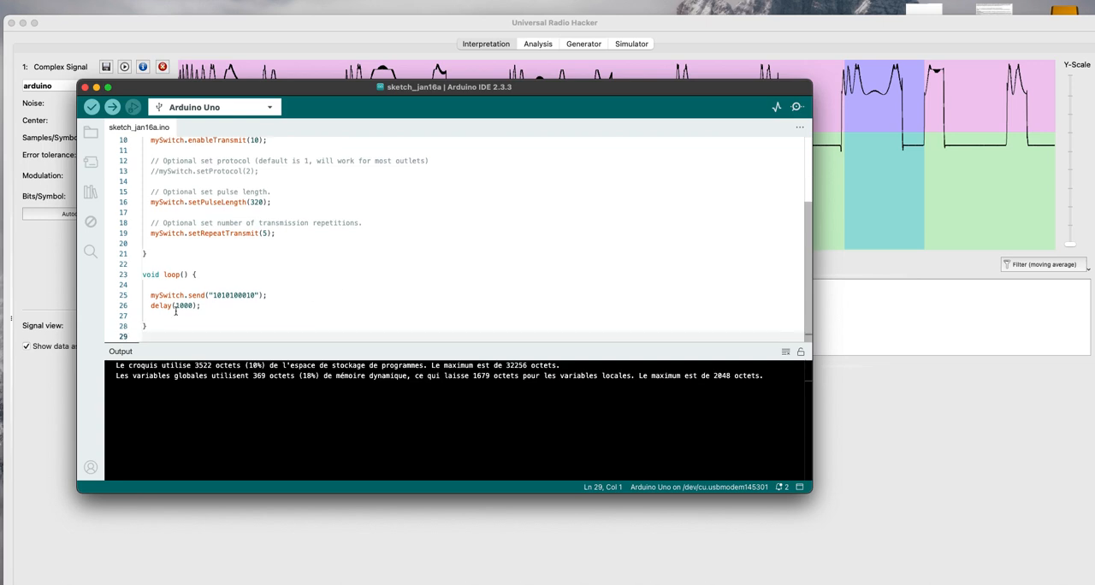
pyautogui.moveTo(160, 296)
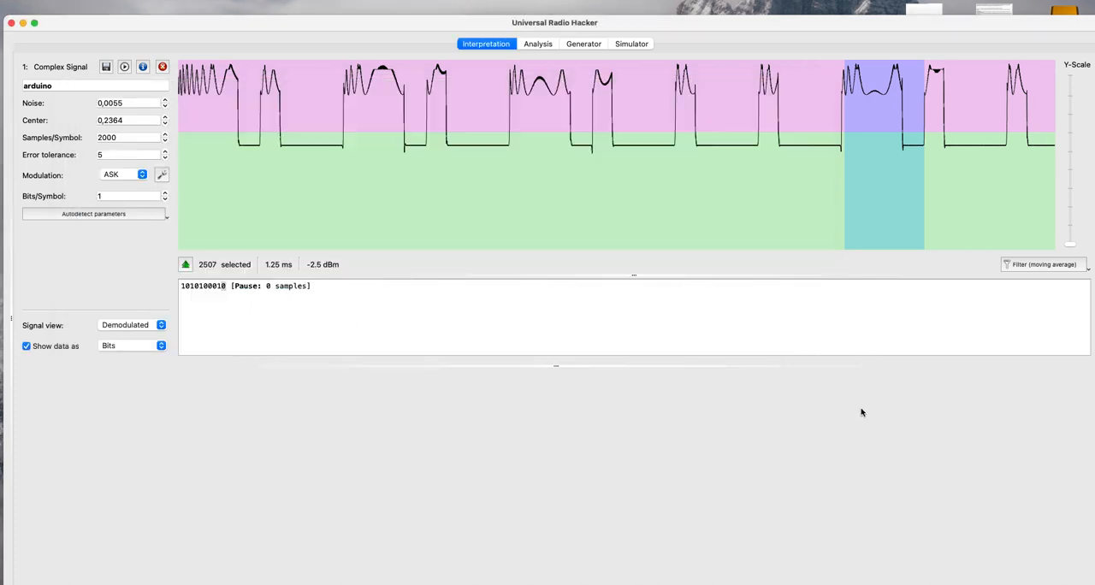
pyautogui.click(863, 413)
# Locate the first decoded bit in the waveform and measure the first bit period up to the second pulse's rising edge.
pyautogui.click(181, 288)
pyautogui.moveTo(182, 287); pyautogui.dragTo(185, 287)
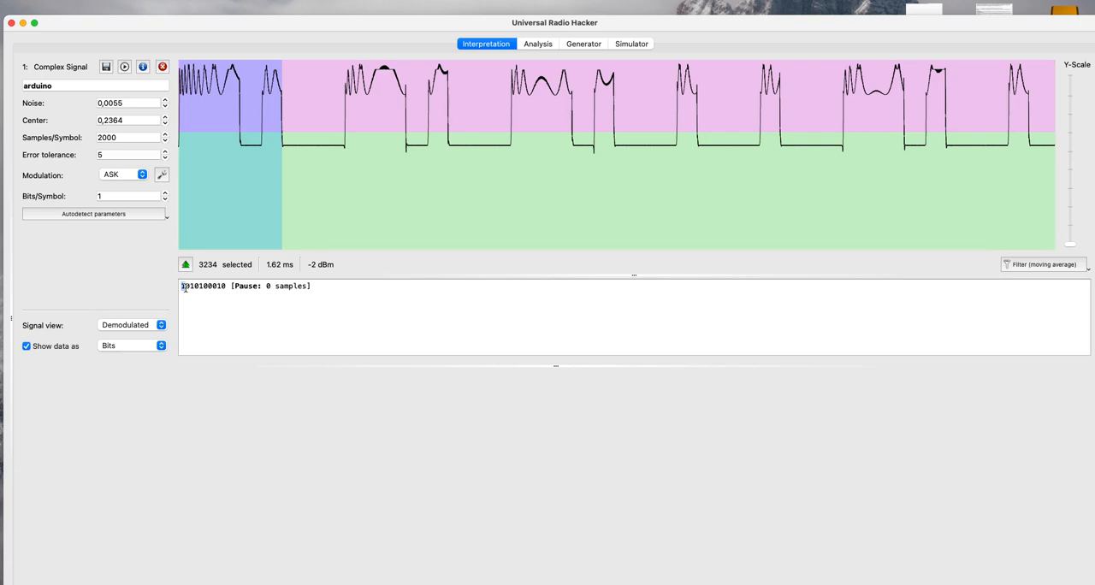
pyautogui.click(236, 186)
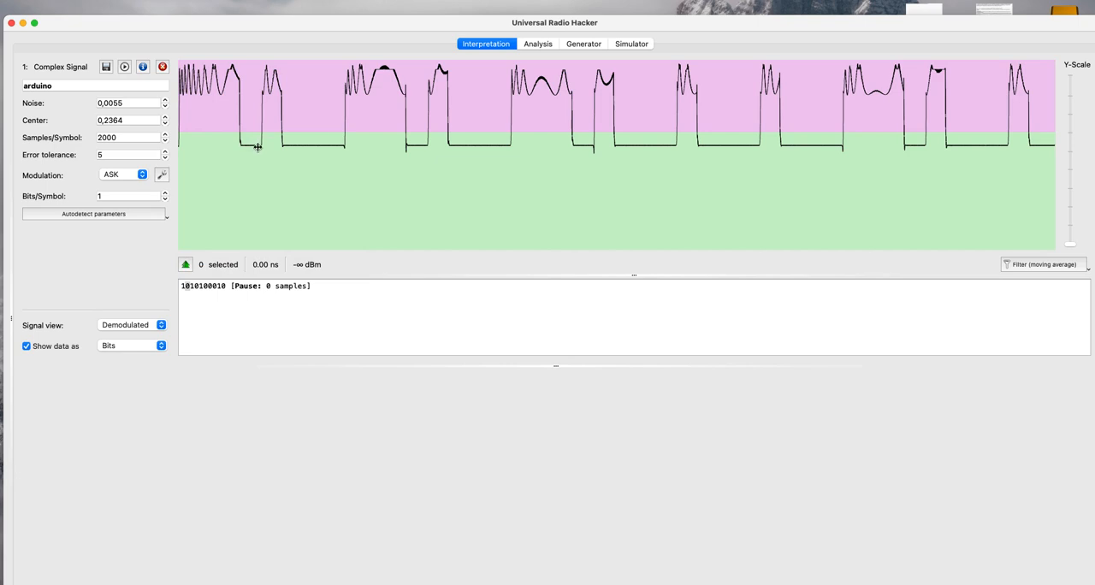
pyautogui.moveTo(262, 163); pyautogui.dragTo(178, 162)
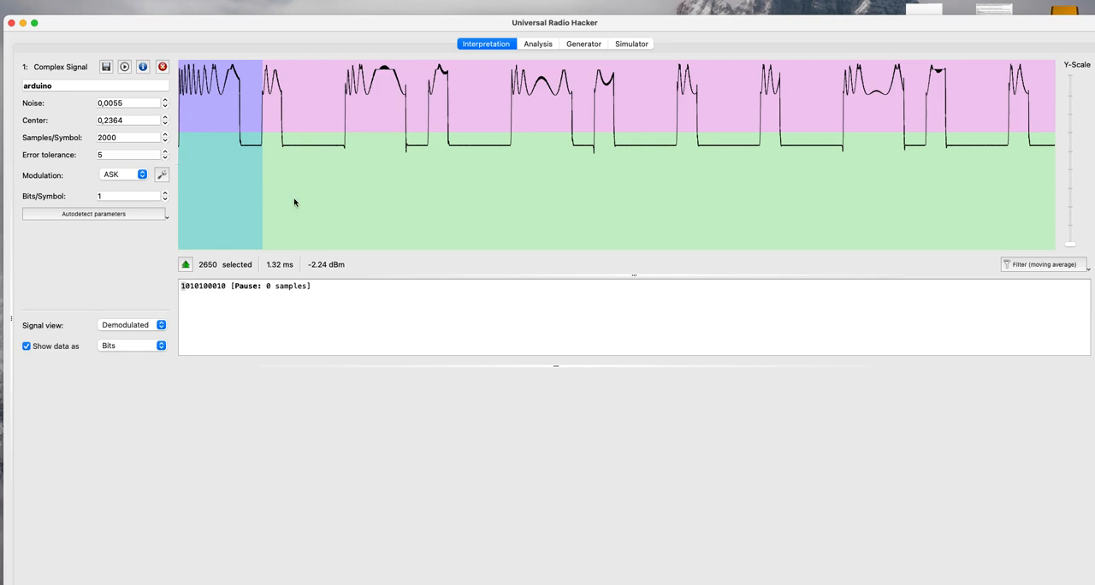